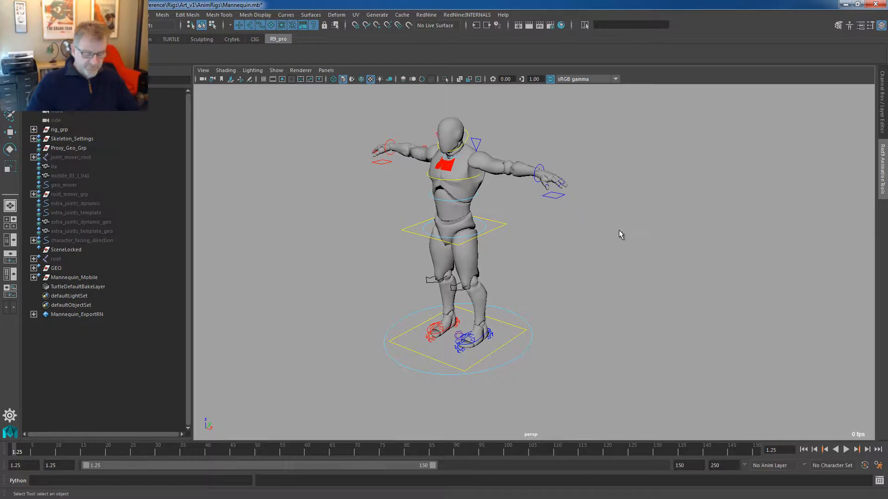
Open the Red9 PRO Rig Manager and review its SRC Management and RIG Management pages.
mouse_move(543, 230)
alt+mouse_down()
mouse_move(571, 242)
mouse_move(547, 240)
mouse_move(550, 215)
alt+mouse_up()
alt+right_drag(550, 215, 597, 196)
alt+drag(646, 181, 596, 231)
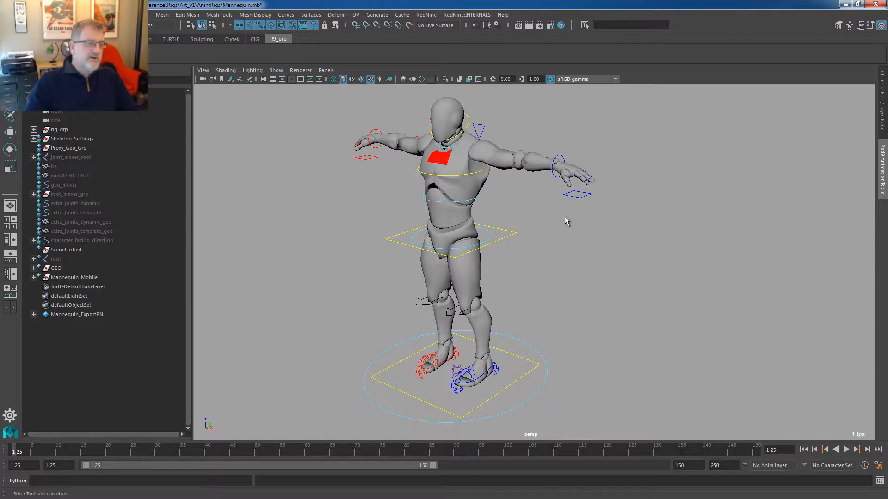
click(432, 19)
mouse_move(457, 34)
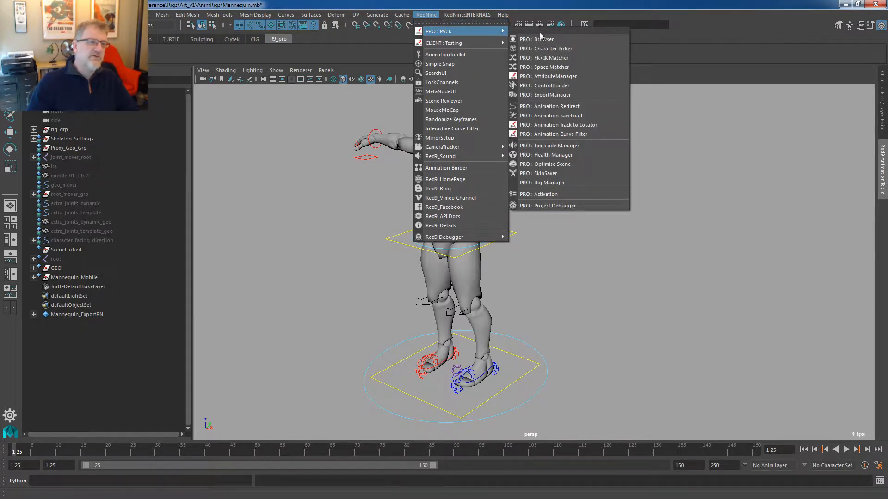
click(566, 183)
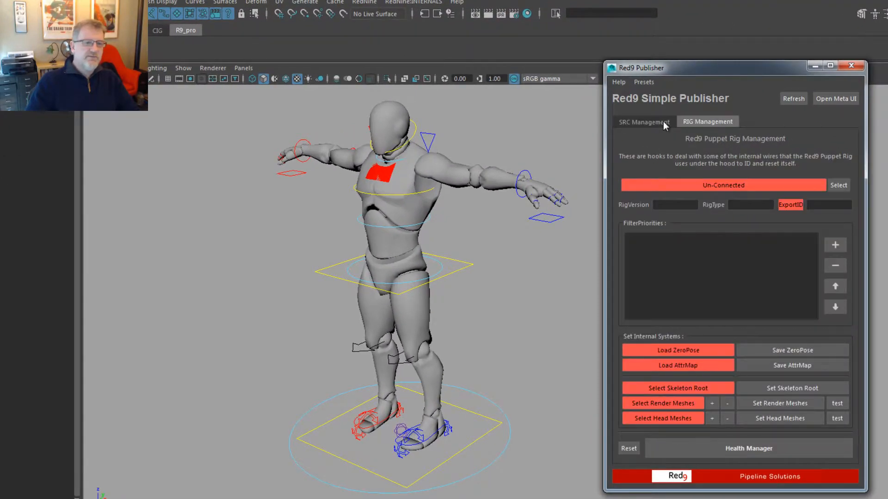
click(663, 122)
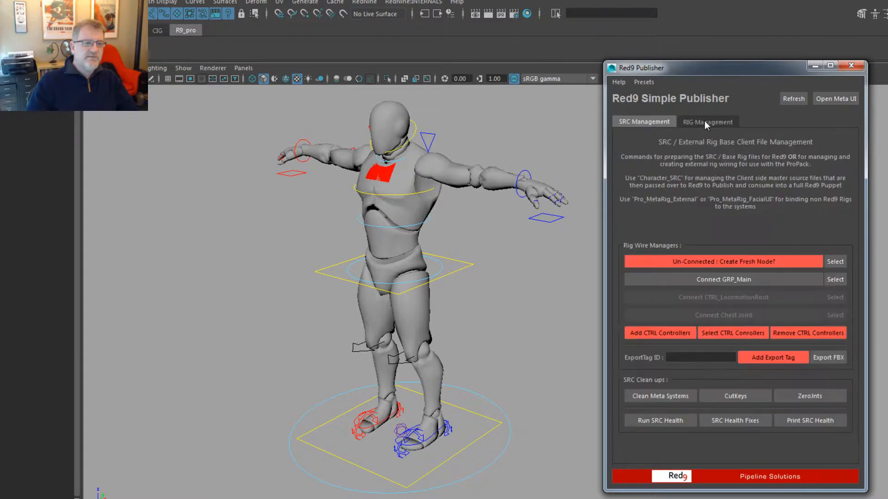
click(706, 122)
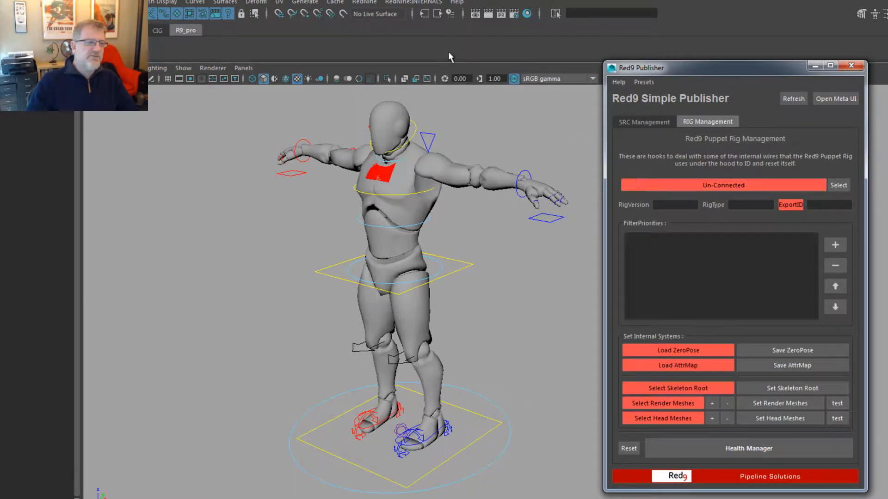
Check the scene for existing meta nodes with MetaNodeUI, close it and reposition the Red9 Publisher window.
click(370, 3)
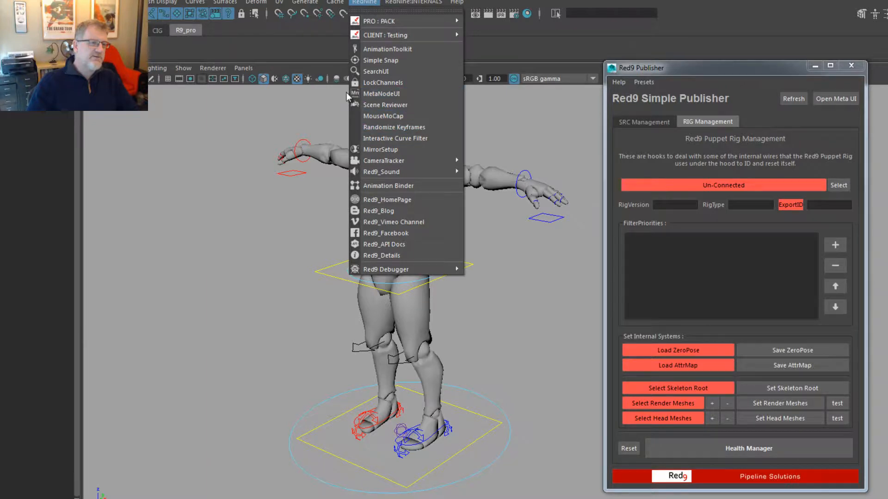
click(423, 94)
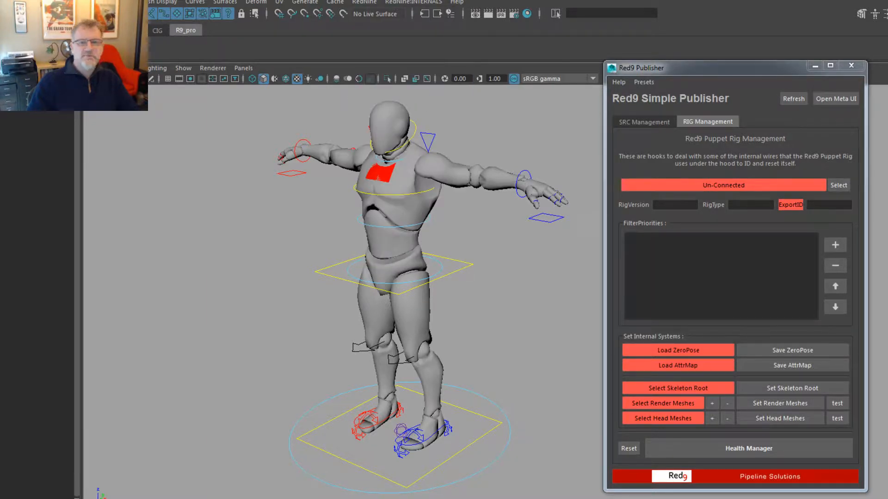
drag(372, 83, 332, 74)
click(320, 430)
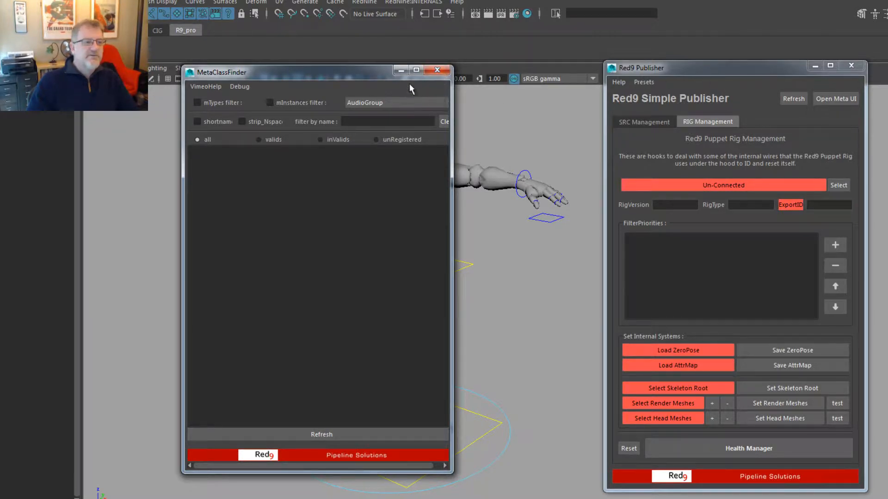
click(436, 70)
drag(692, 72, 444, 95)
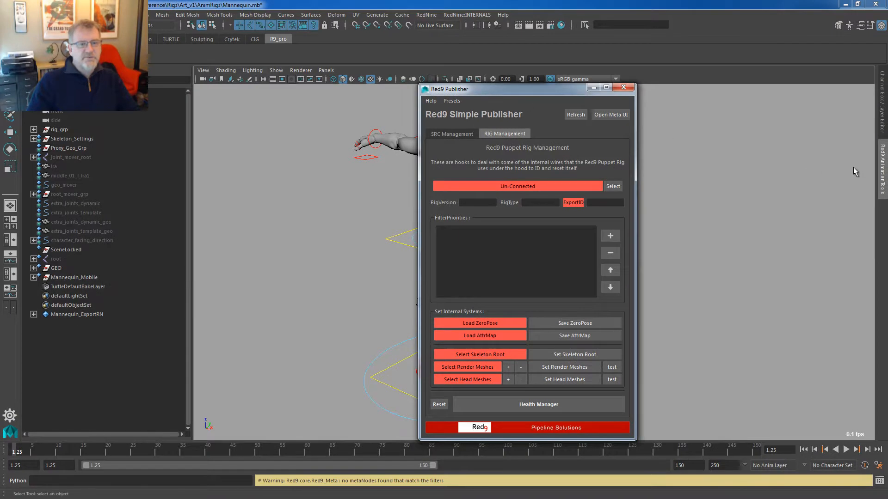
Inspect the Hierarchy_Control filter settings in the Red9 Animation Tools, and move the Publisher window clear of the character.
click(882, 169)
click(786, 90)
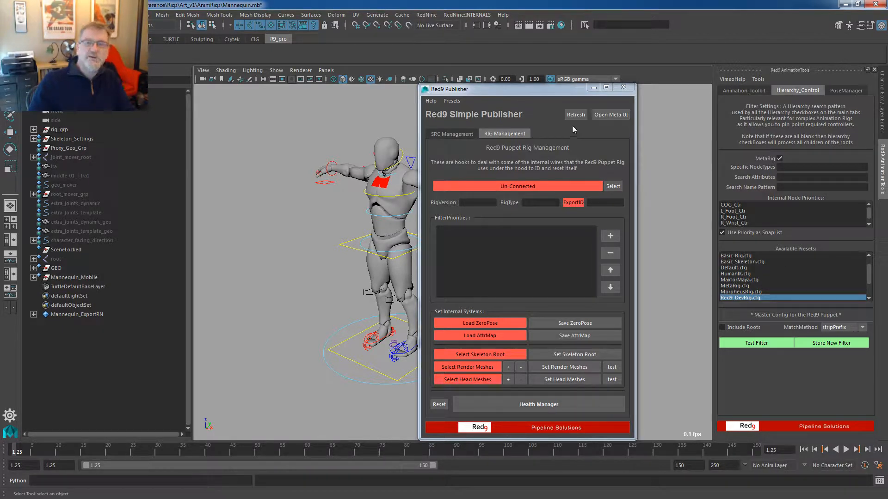
click(883, 176)
drag(526, 84, 711, 67)
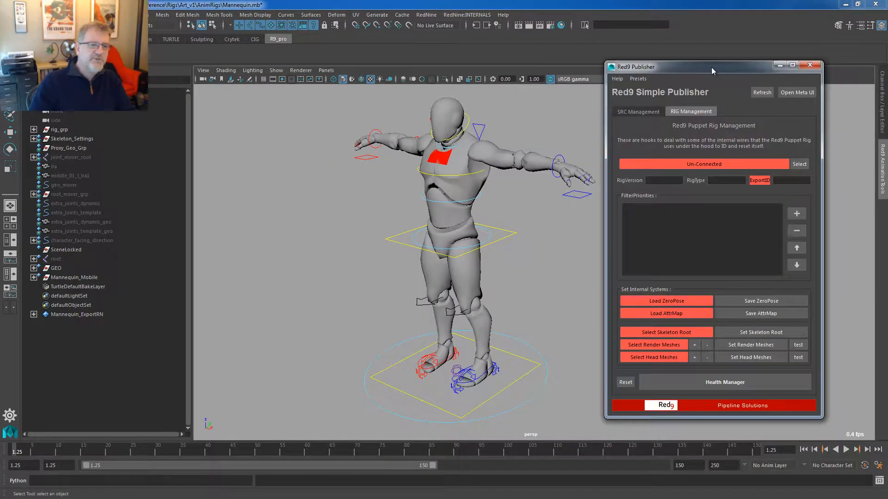
Try to run the Wire : Epic ART_v1 preset with nothing selected.
click(637, 79)
click(665, 88)
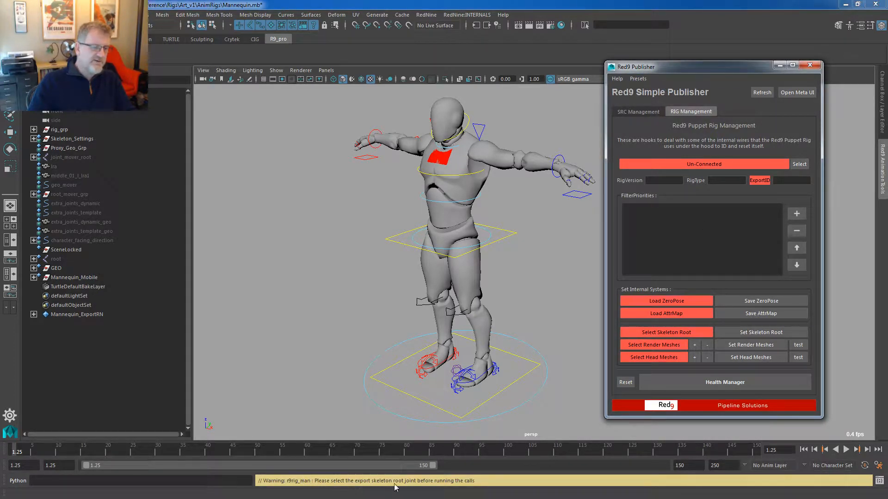
click(281, 271)
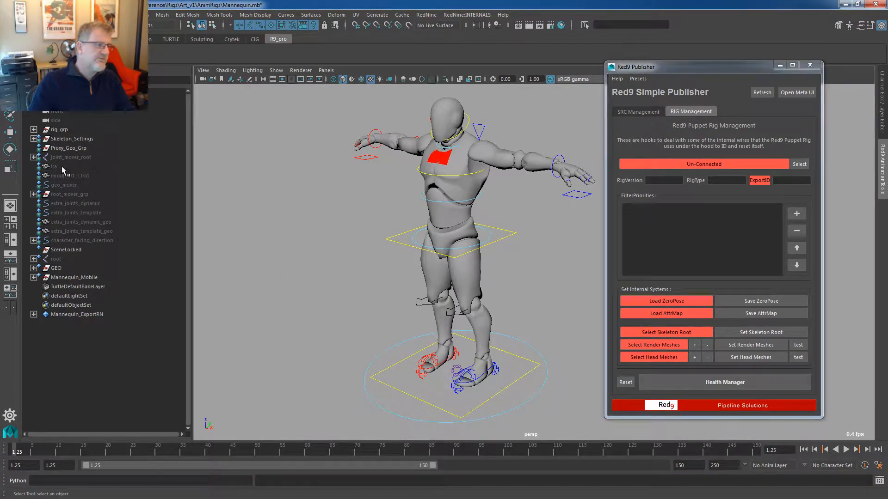
Wire the mannequin rig from its root joint using the Epic ART_v1 preset, with the character name Bob.
click(56, 260)
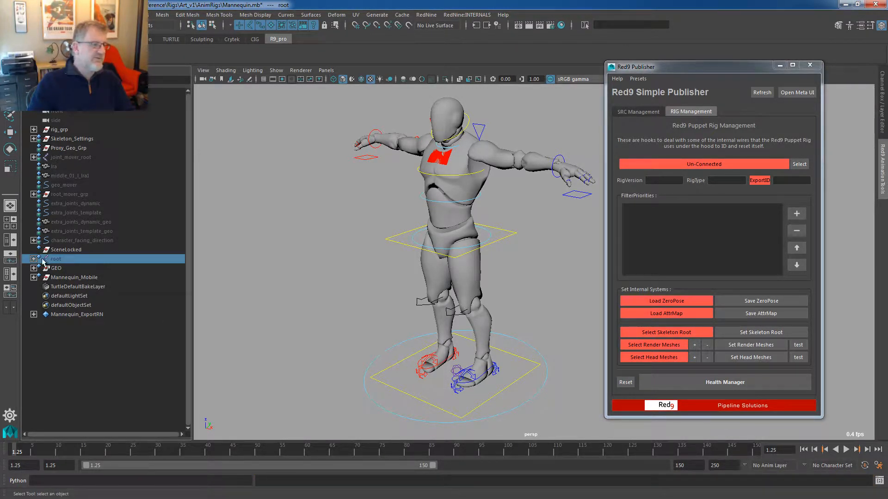
click(644, 79)
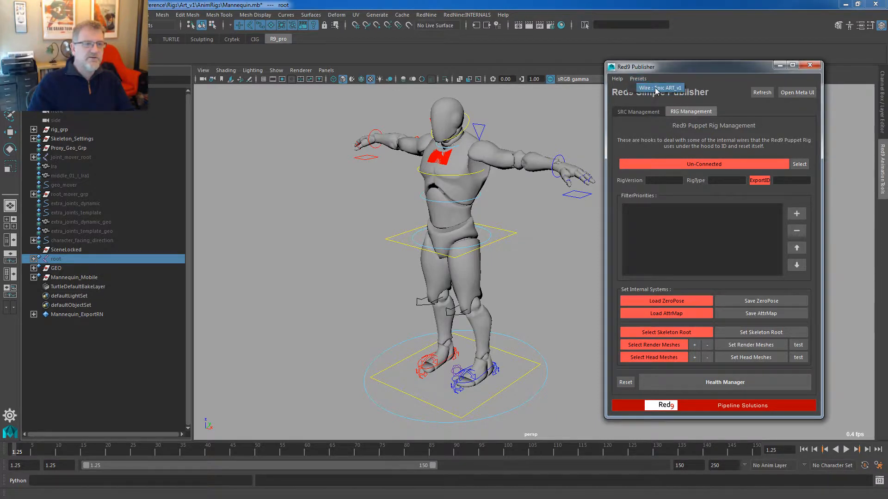
click(656, 87)
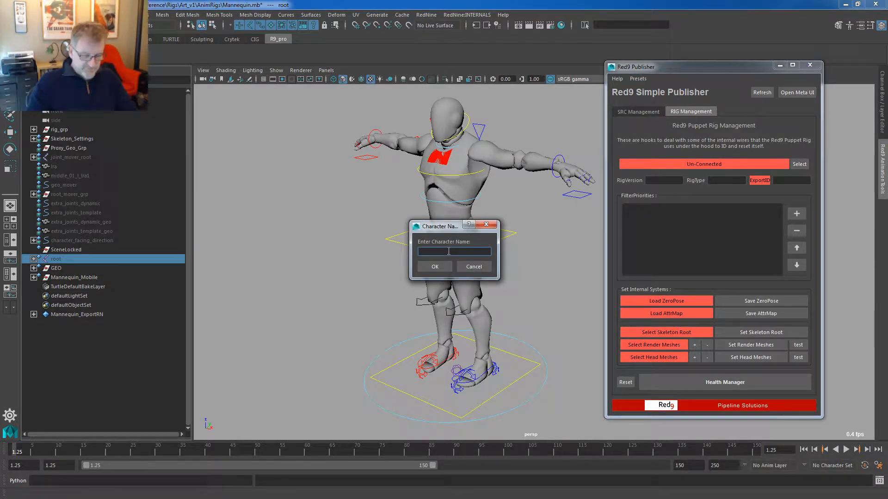
text(Bob)
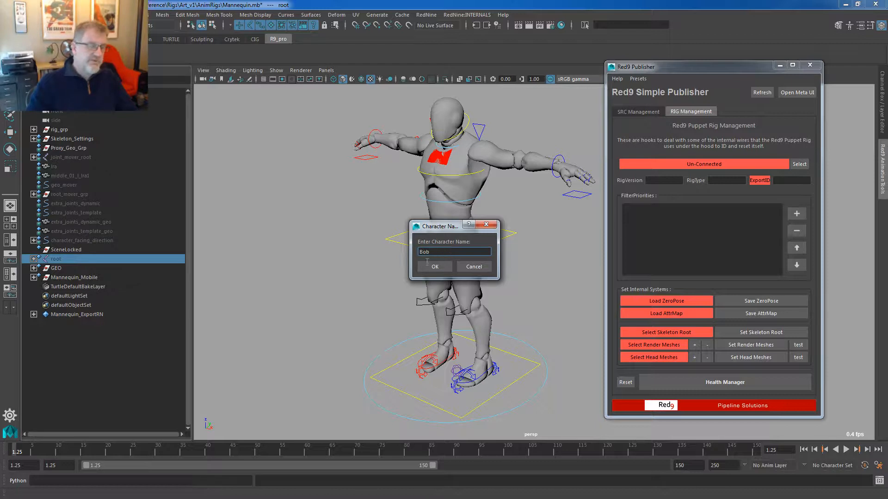
click(435, 267)
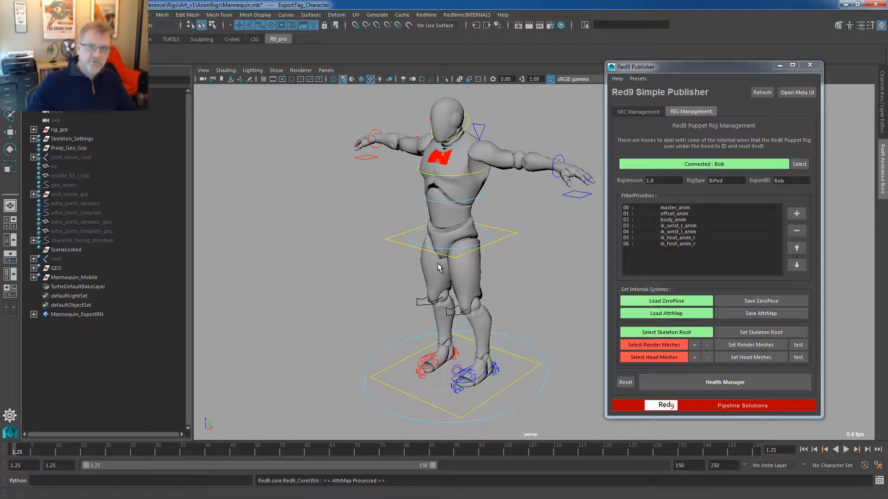
Check the ExportTag ID in SRC Management and return to RIG Management.
click(642, 111)
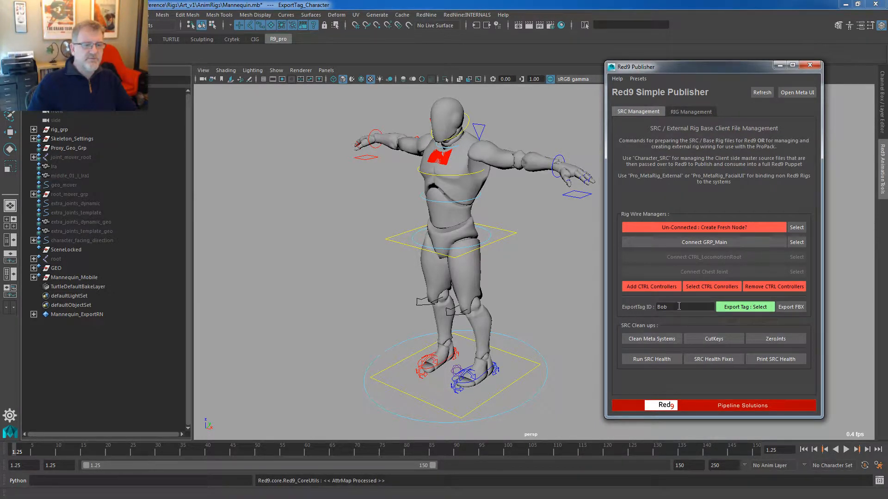
double_click(679, 307)
click(690, 111)
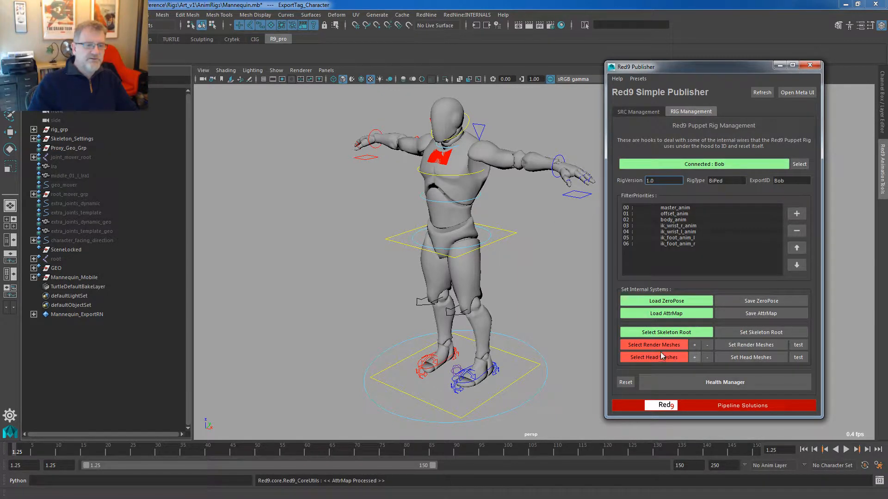
Set all meshes under the GEO group, from mannequin_geo_calf_l to mannequin_geo_logo, as the rig's render meshes.
click(34, 268)
click(112, 277)
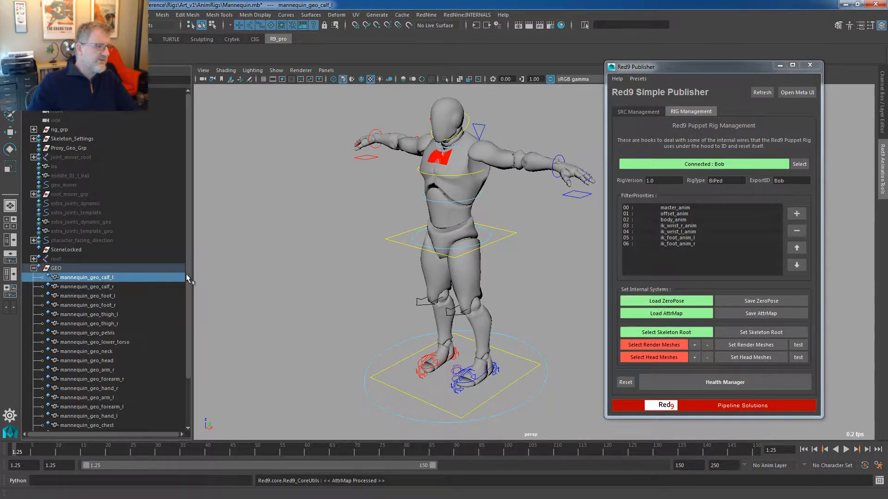
drag(188, 266, 185, 300)
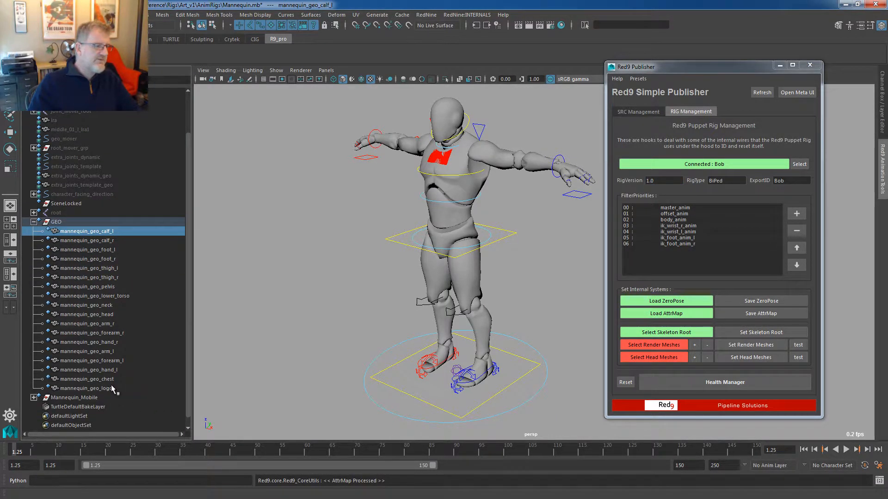
shift+click(111, 387)
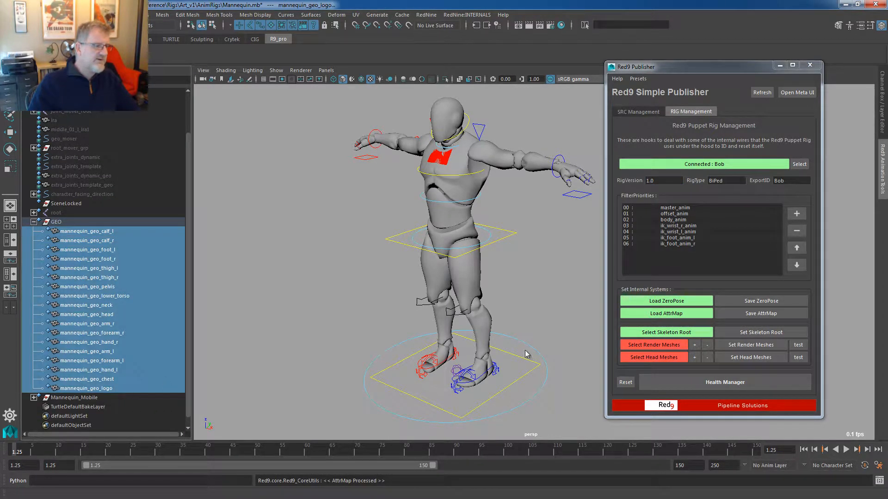
click(740, 346)
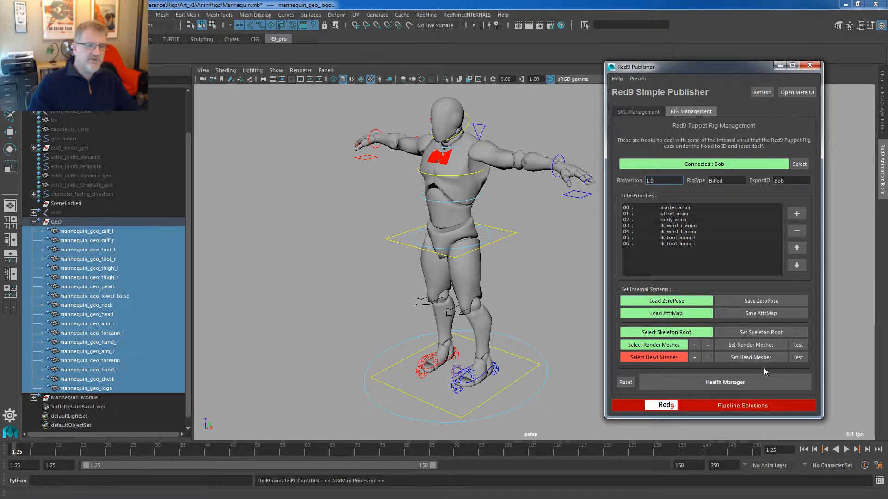
click(359, 322)
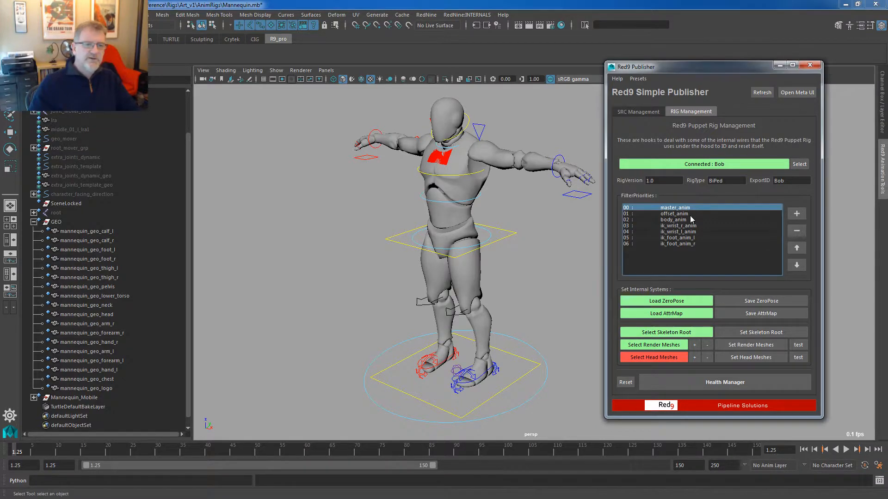
Review the rig's filter priorities, help entry and wiring presets, and close the Red9 Publisher window.
drag(690, 215, 686, 238)
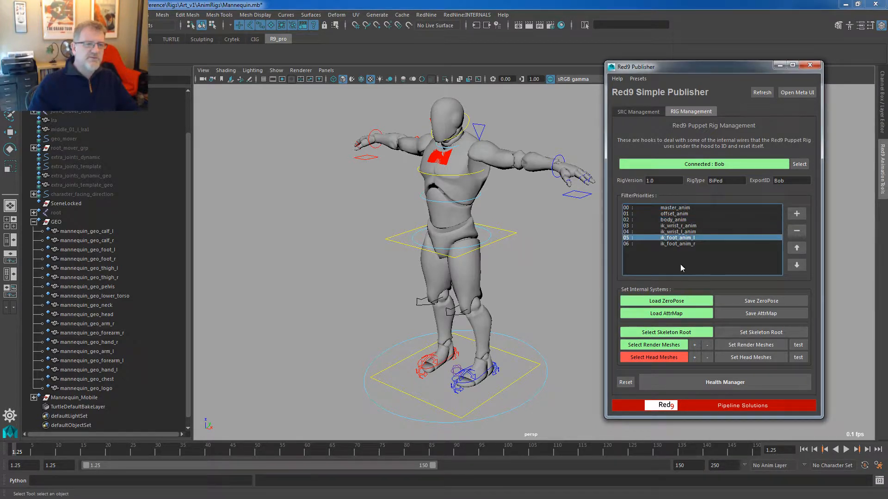
click(617, 79)
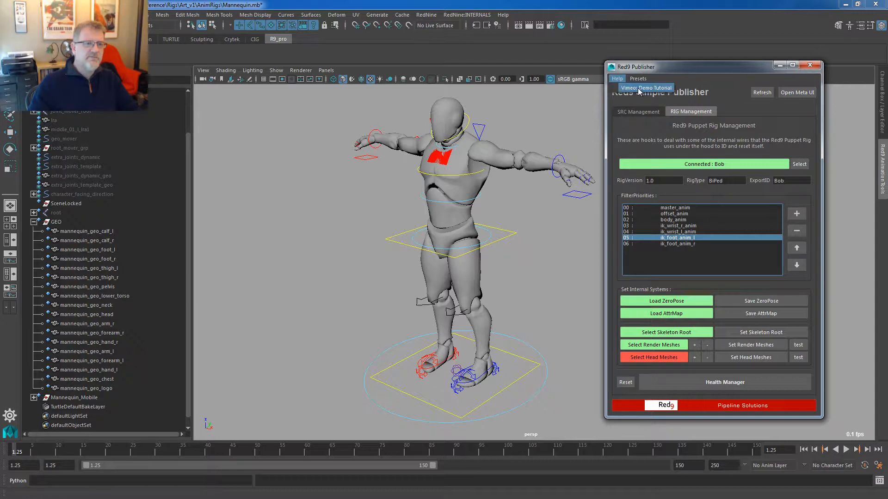
click(678, 66)
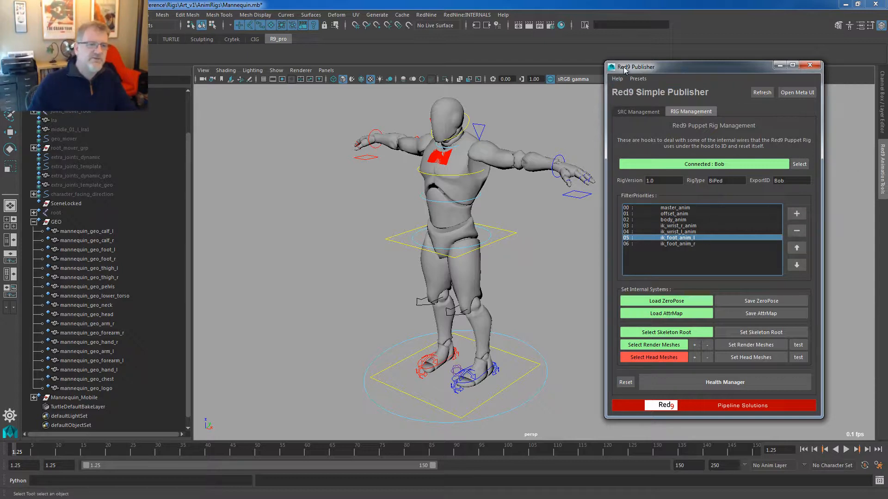
click(639, 78)
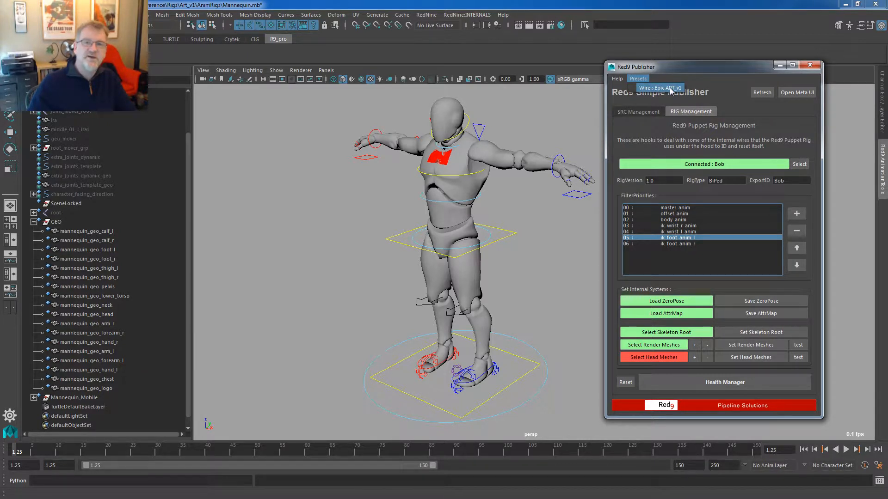
click(810, 65)
click(810, 66)
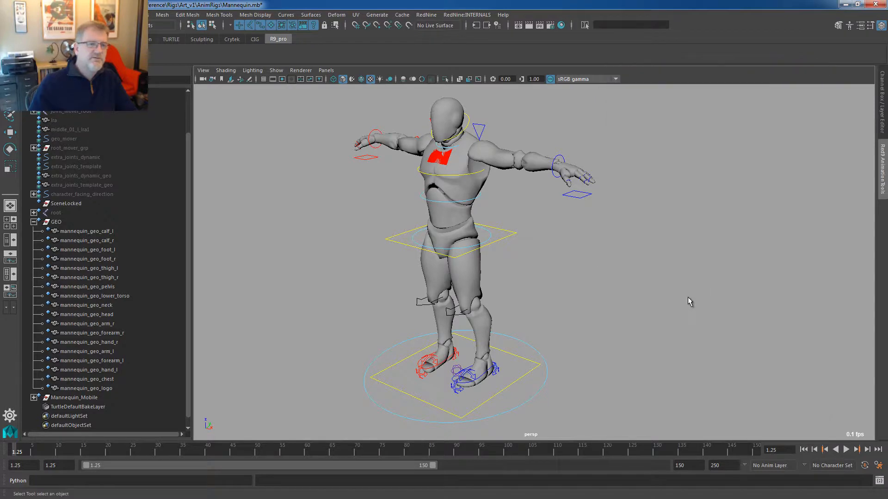
Examine the new rig's meta nodes in MetaNodeUI, from the main Pro_MetaRig node through the head, limb and spine subsystems.
click(426, 15)
click(438, 90)
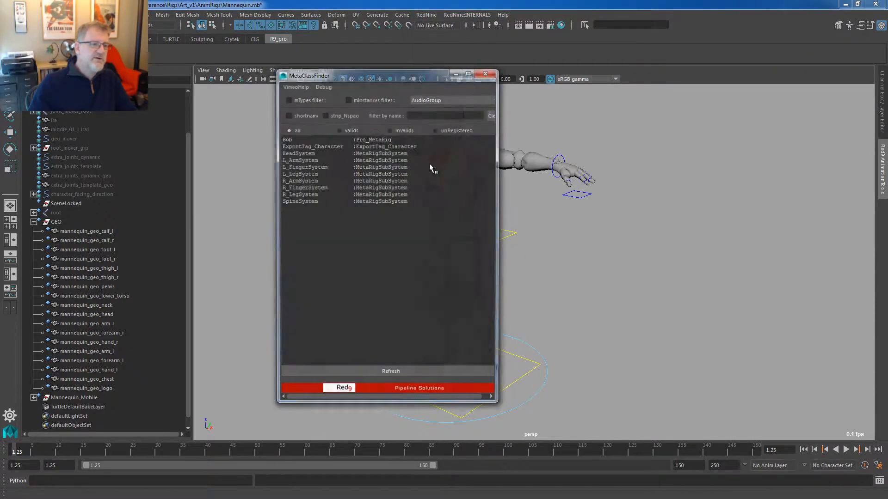
click(298, 139)
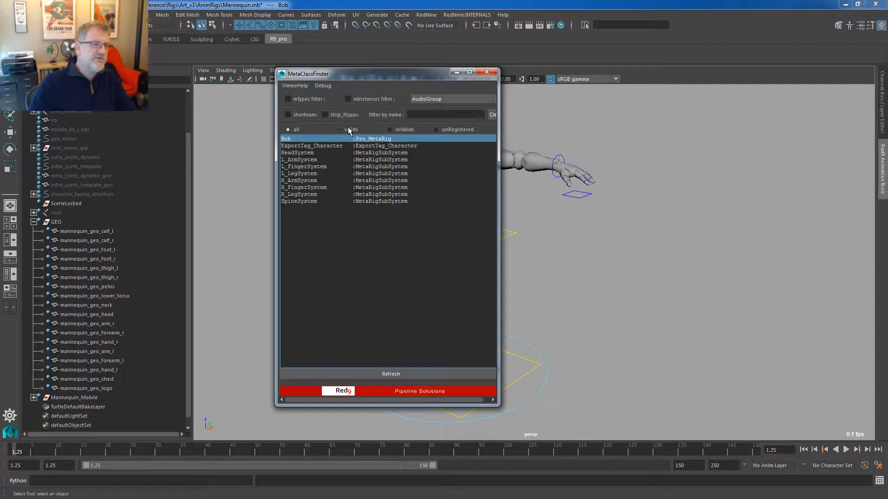
key(Down)
key(Down)
key(Down)
key(Down)
key(Down)
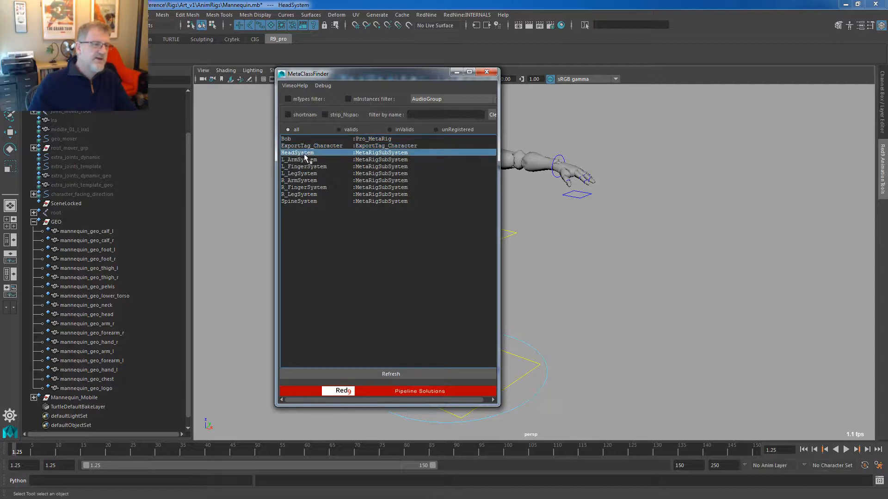
click(298, 200)
click(293, 138)
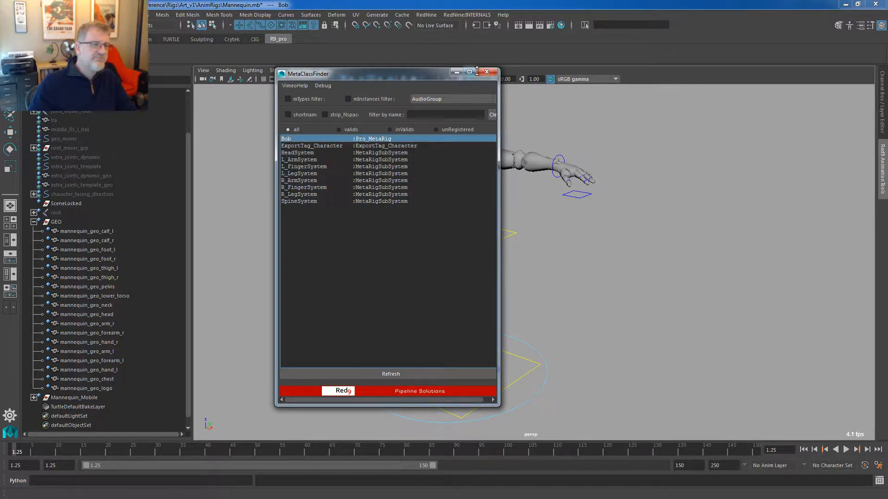
Reopen Red9 Publisher to view its SRC Management page, and close both the publisher and MetaClassFinder.
click(426, 15)
mouse_move(463, 31)
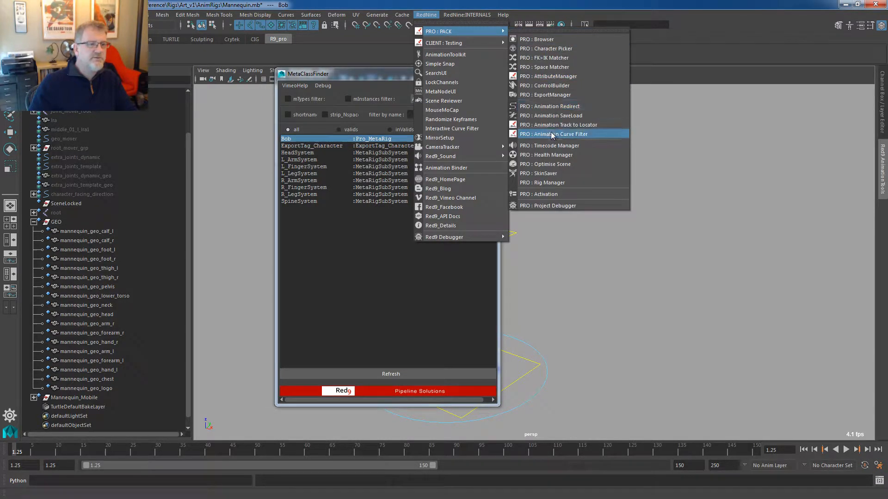
click(551, 194)
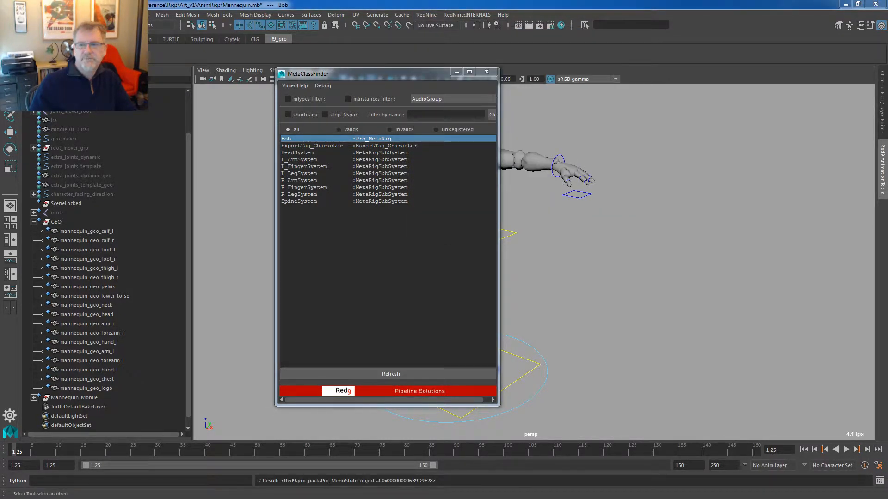
drag(493, 86, 512, 70)
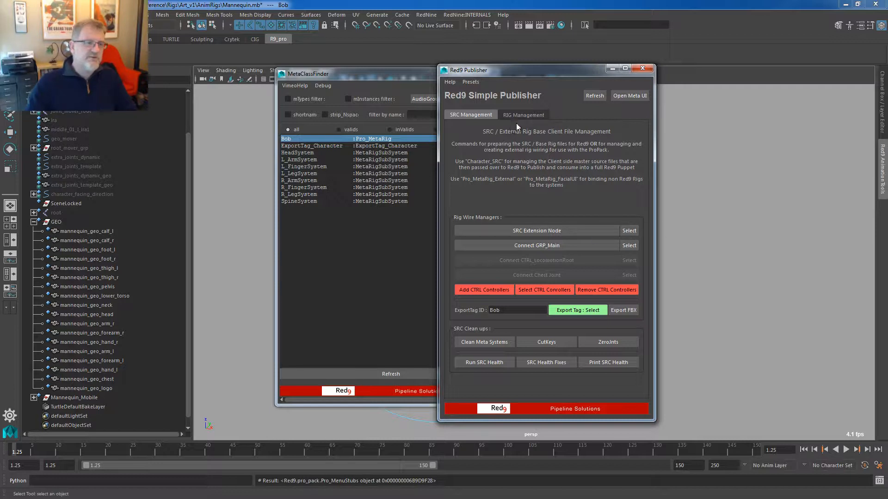
click(643, 68)
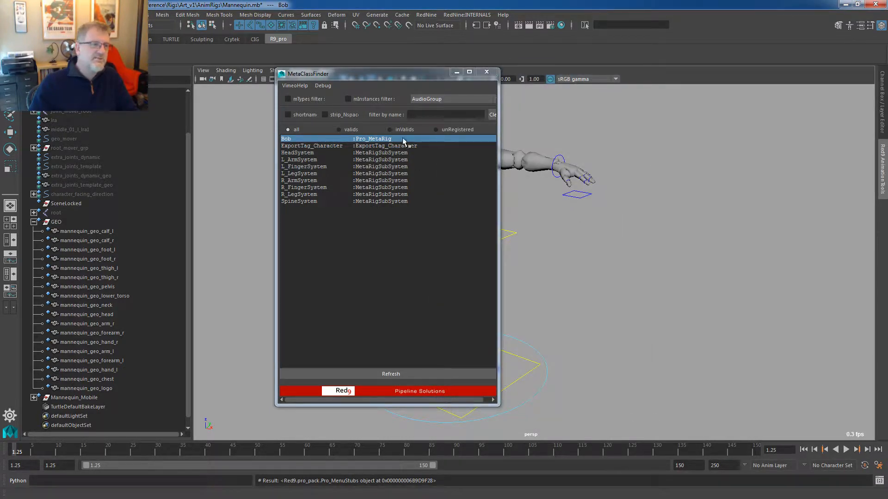
click(487, 72)
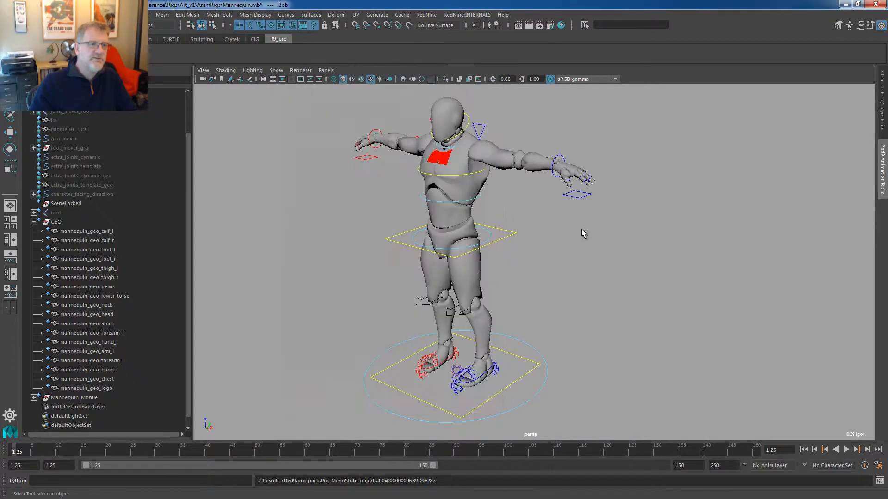
Examine the rig marking menus on the spine's body control, the head control and the arm's global IK control.
right_click(579, 201)
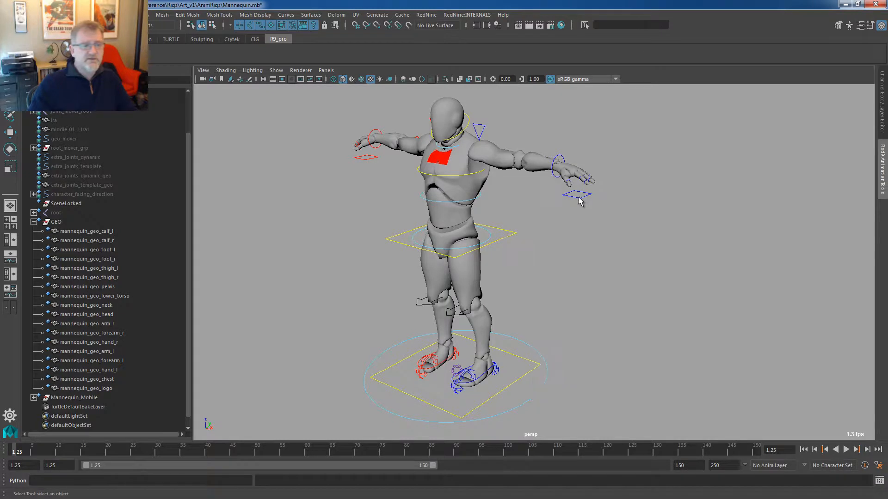
right_click(512, 237)
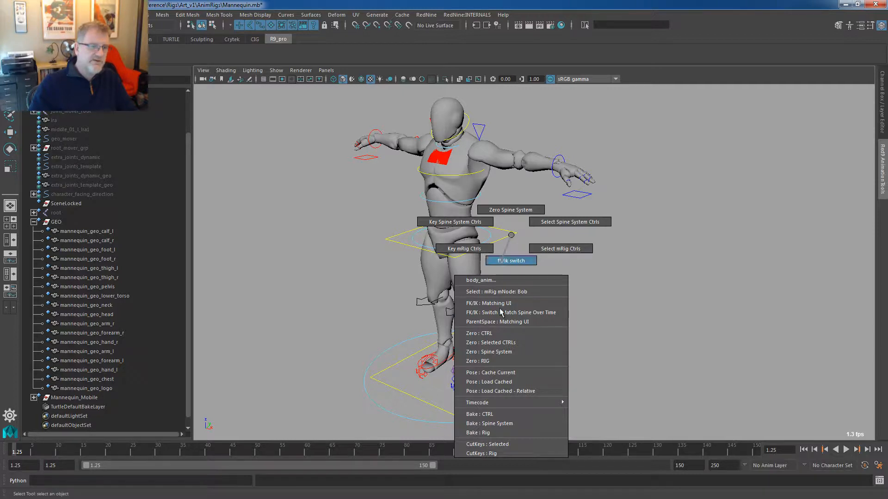
click(512, 235)
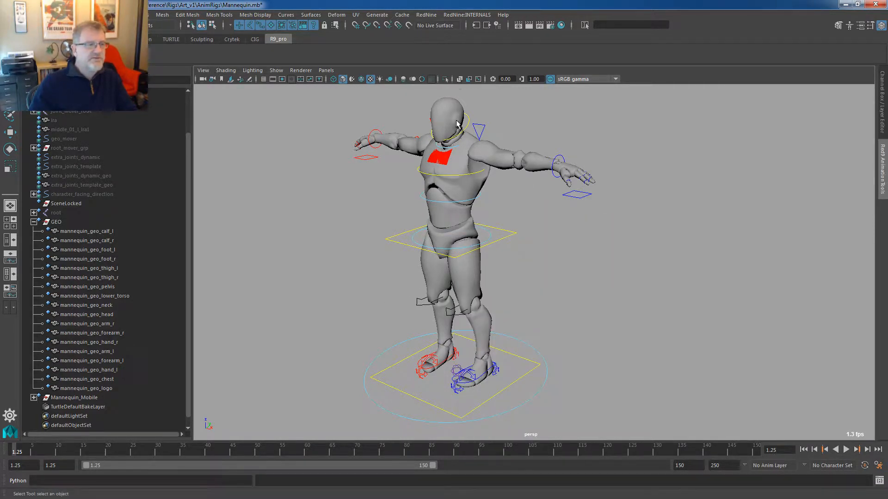
right_click(556, 159)
mouse_move(556, 160)
right_down()
mouse_move(557, 129)
mouse_move(556, 158)
right_up()
right_click(465, 133)
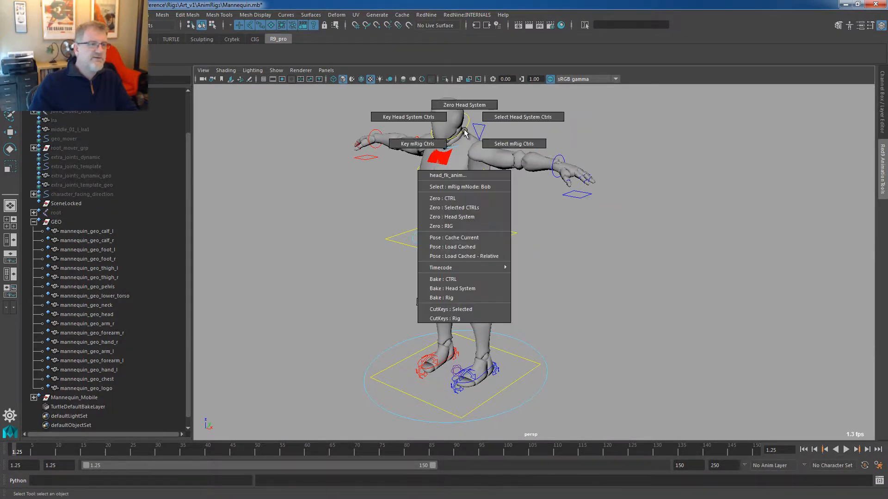
mouse_move(465, 133)
right_down()
mouse_move(467, 111)
mouse_move(465, 133)
right_up()
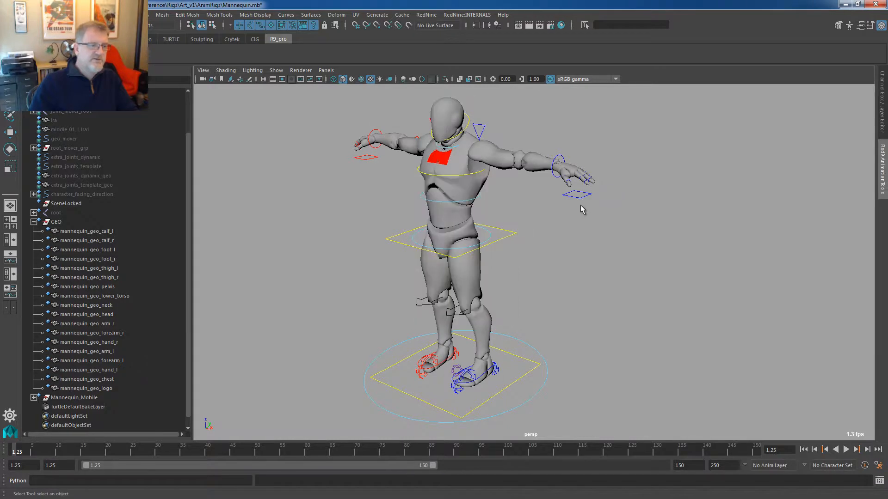
right_click(581, 199)
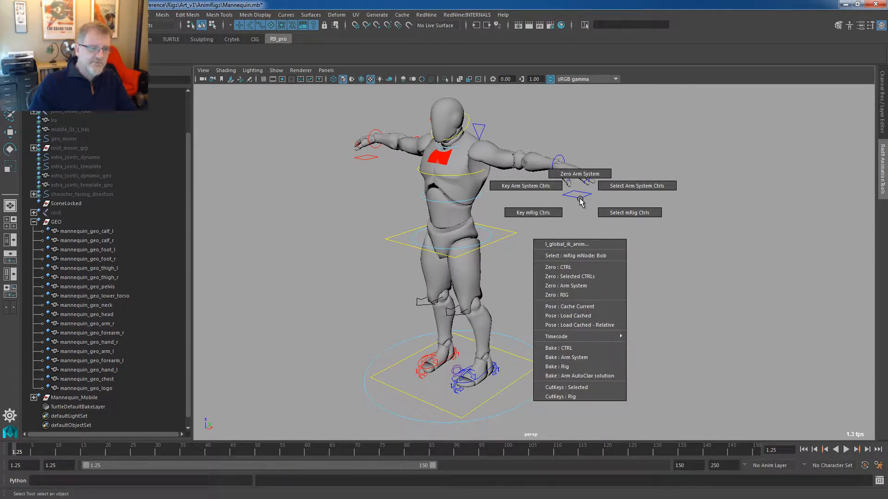
mouse_move(579, 200)
right_down()
mouse_move(576, 238)
mouse_move(581, 198)
right_up()
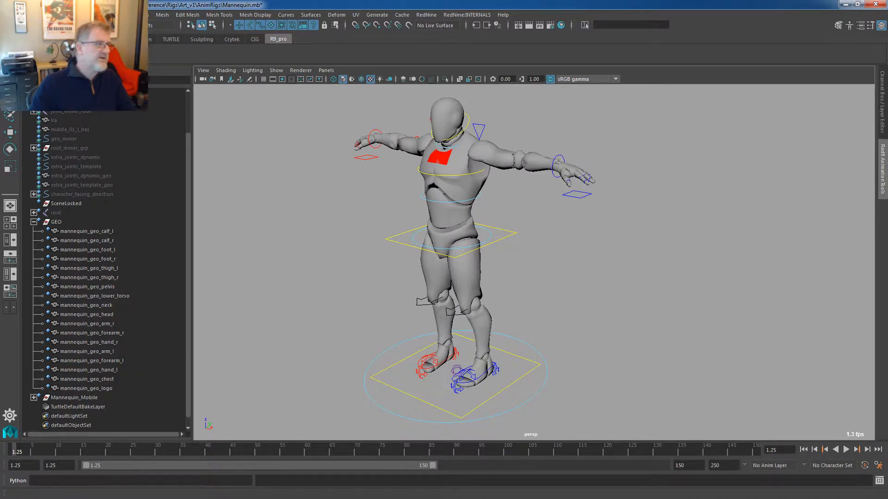
Open the UrealAnim.mb scene from the Art_v1 folder, ignoring the failed scene health test.
click(8, 15)
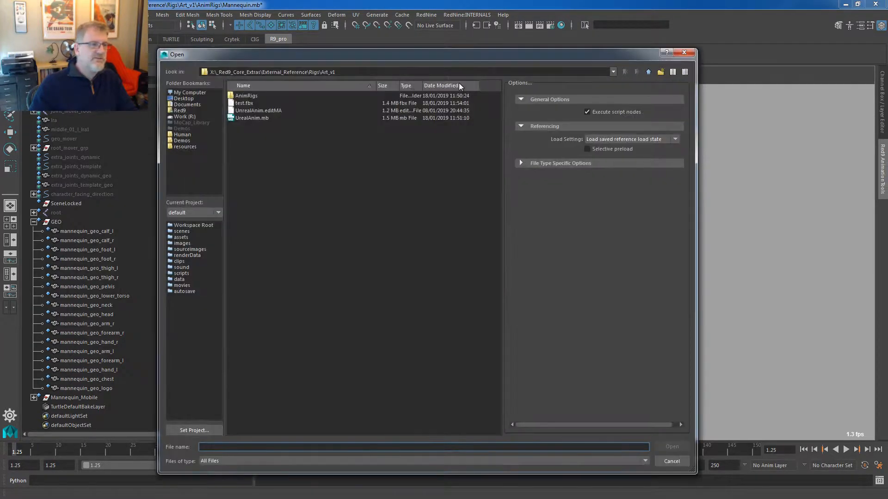
drag(388, 56, 887, 130)
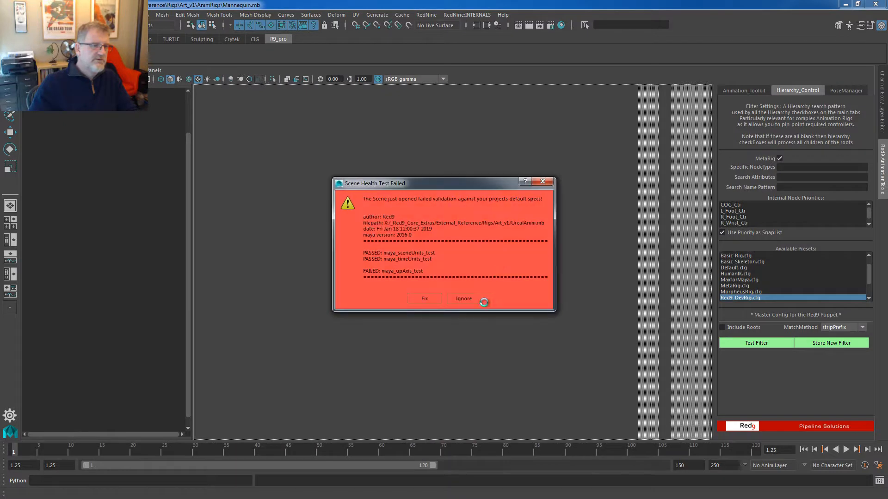
click(474, 301)
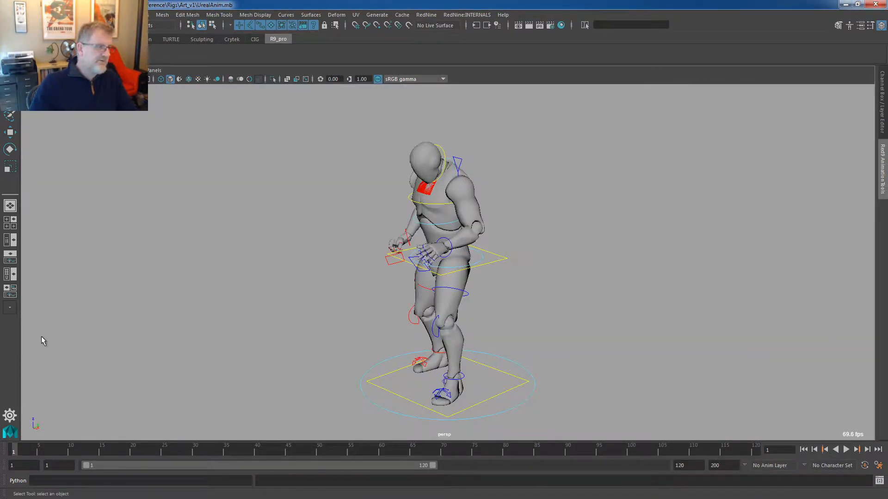
Check the body control's rig marking menu, preview the referenced character's animation and return to frame 1.
mouse_move(19, 451)
mouse_down()
mouse_move(557, 438)
mouse_move(14, 444)
mouse_up()
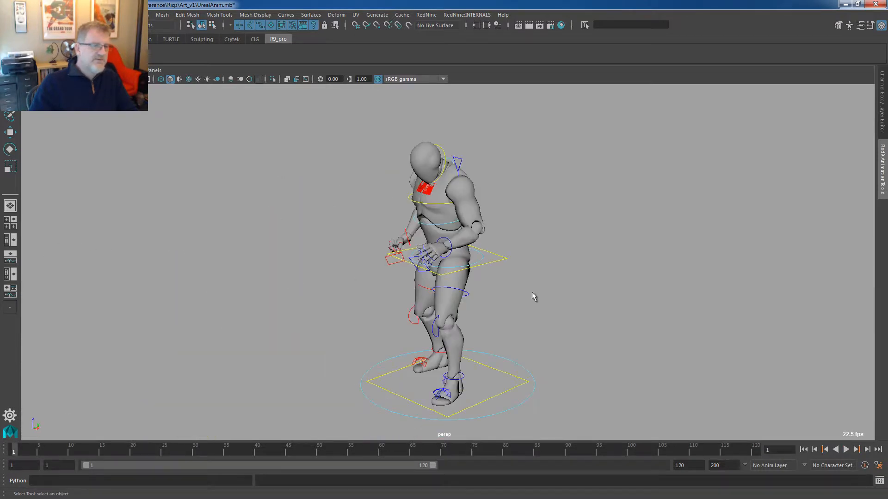
scroll(559, 286, down, 3)
scroll(558, 286, down, 1)
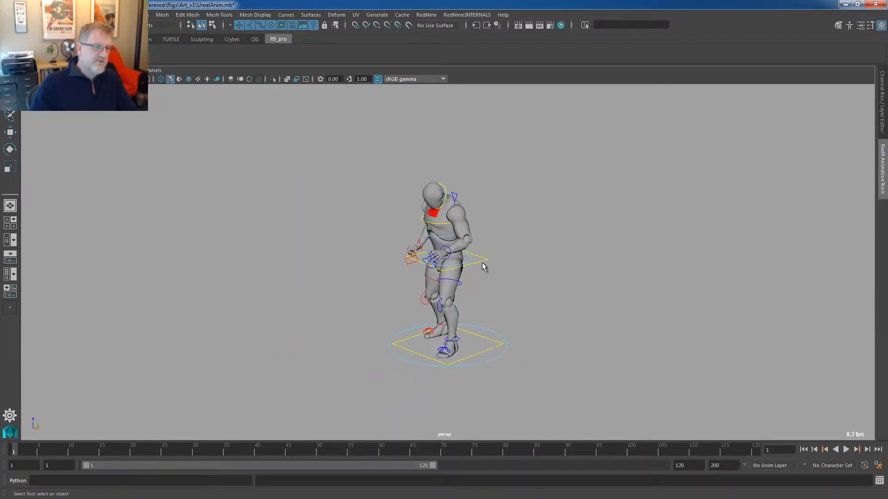
right_click(483, 267)
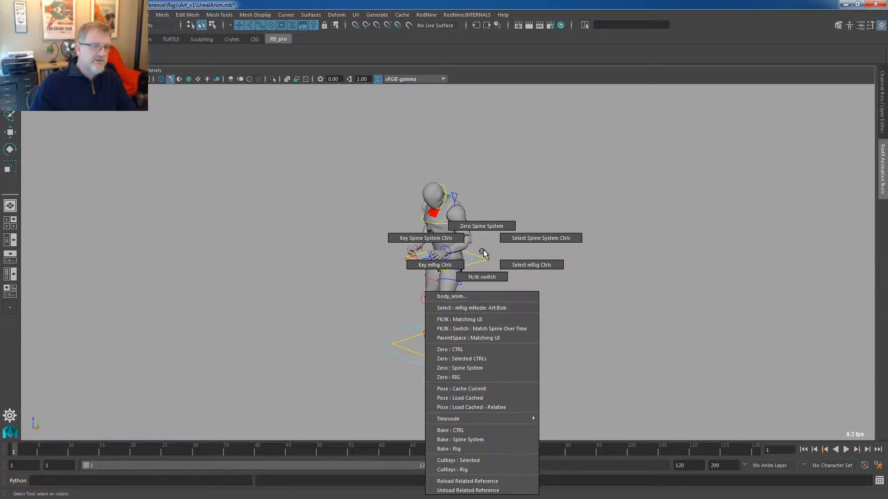
key(alt+v)
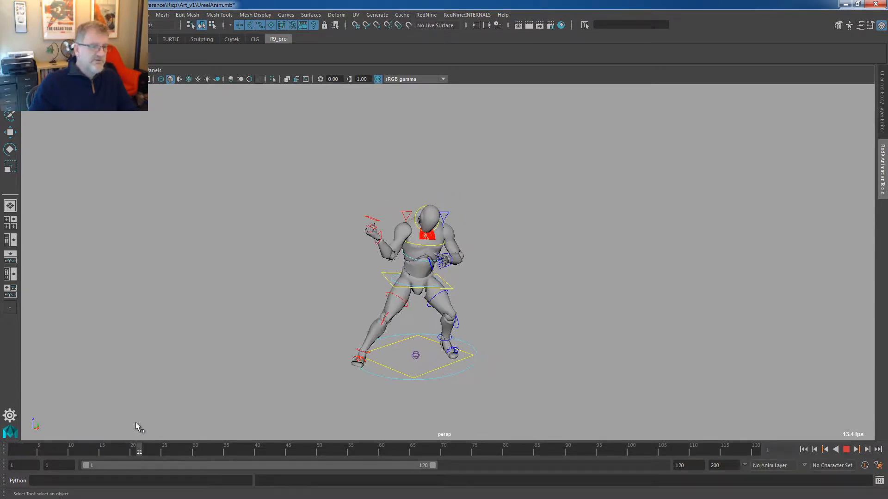
drag(135, 422, 1, 426)
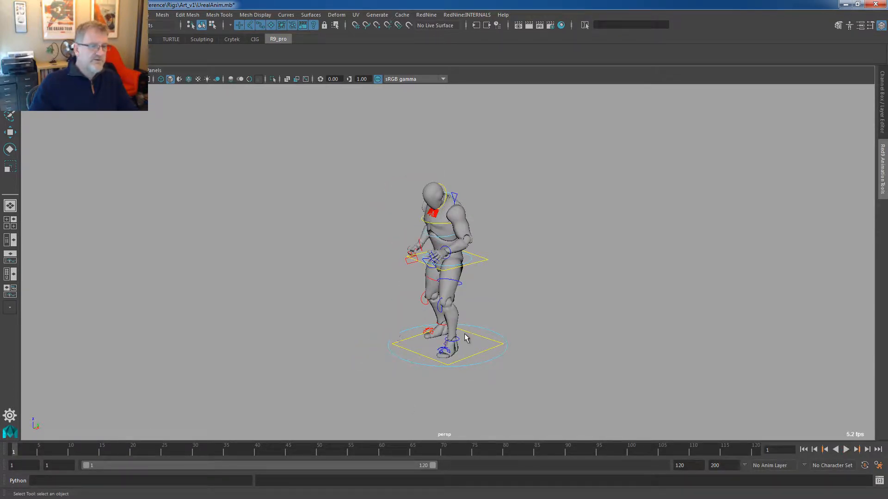
Cache the rig's current pose at frame 1 and load it at frame 120 with the relative option from the offset control.
right_drag(503, 348, 504, 391)
drag(286, 447, 758, 449)
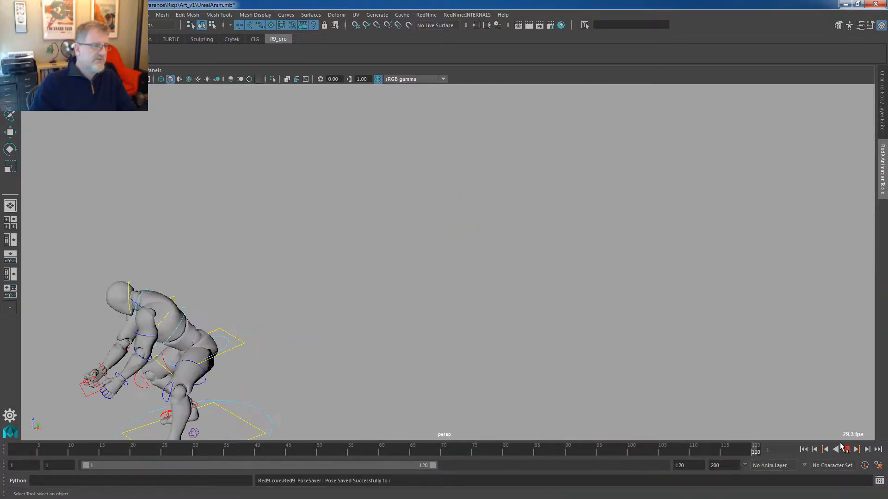
scroll(430, 312, down, 3)
drag(684, 449, 823, 438)
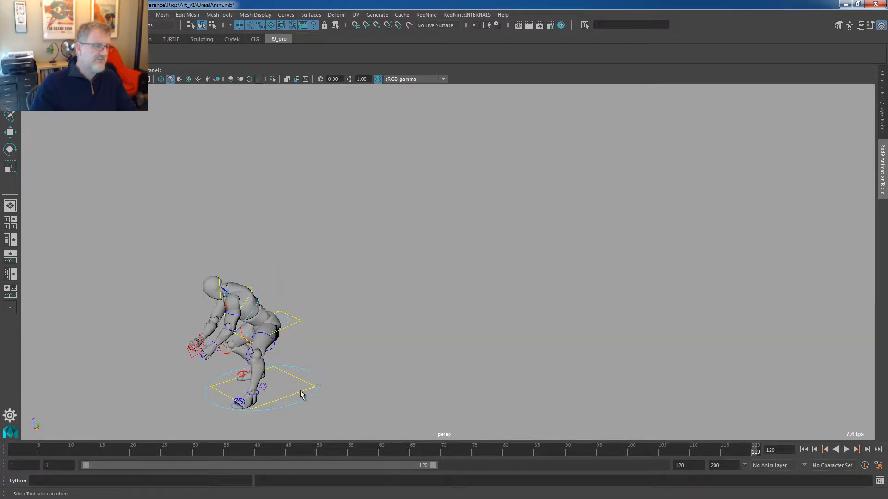
click(298, 396)
right_click(299, 396)
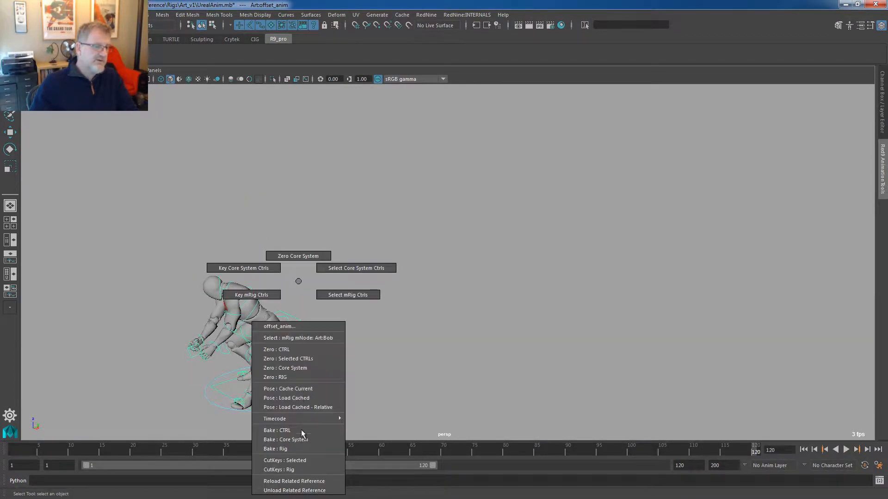
click(304, 408)
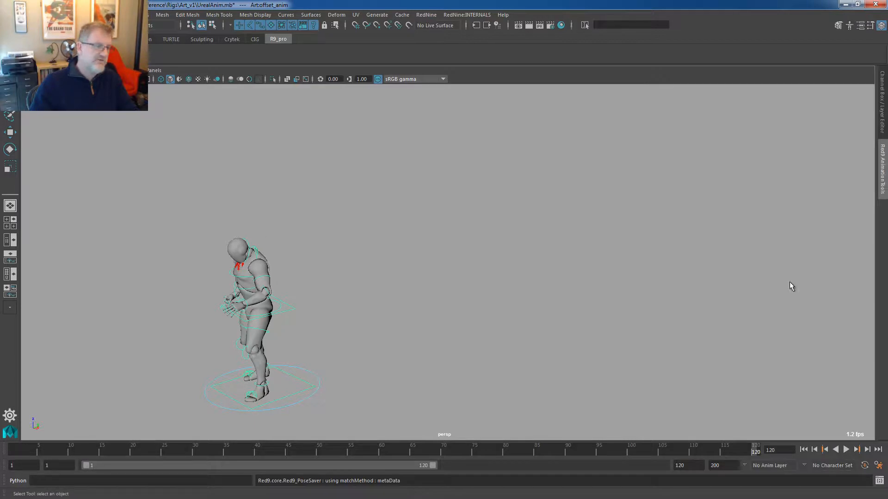
Load the Red9_DevRig.cfg filter preset in Red9 AnimationTools and show the PoseManager.
click(881, 177)
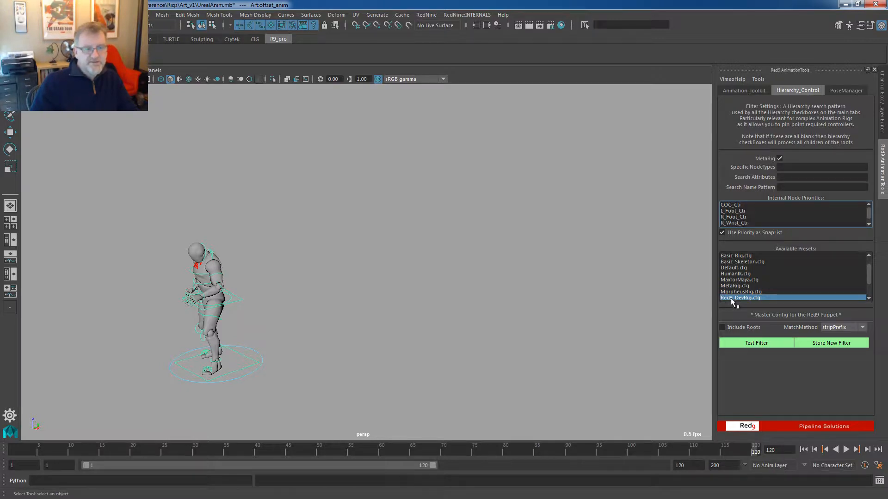
click(758, 299)
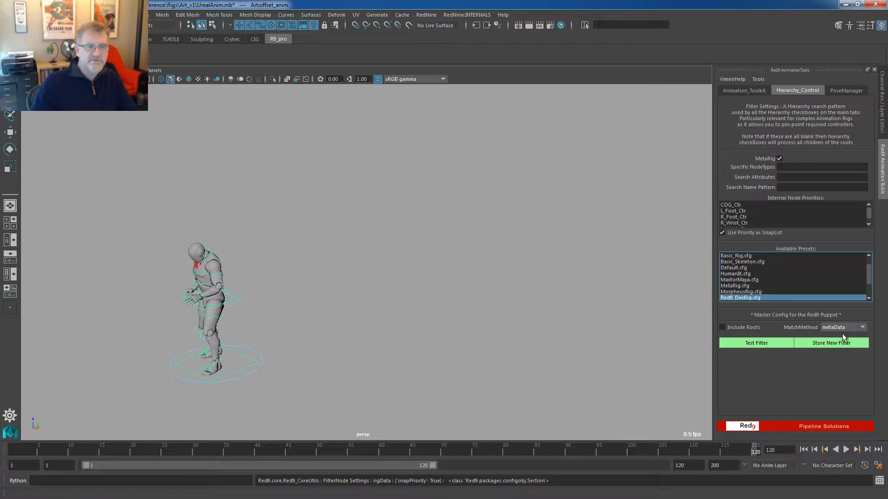
click(850, 91)
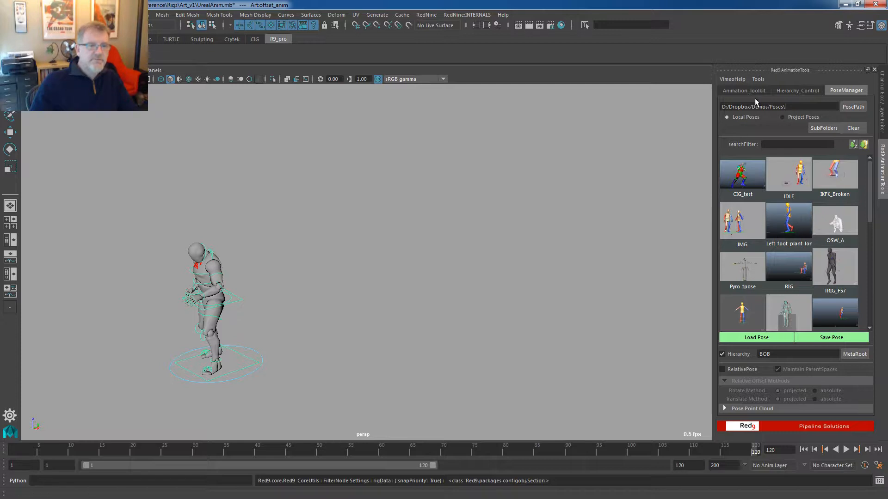
Clear the selection, go to frame 1 and select the rig's master control.
click(652, 311)
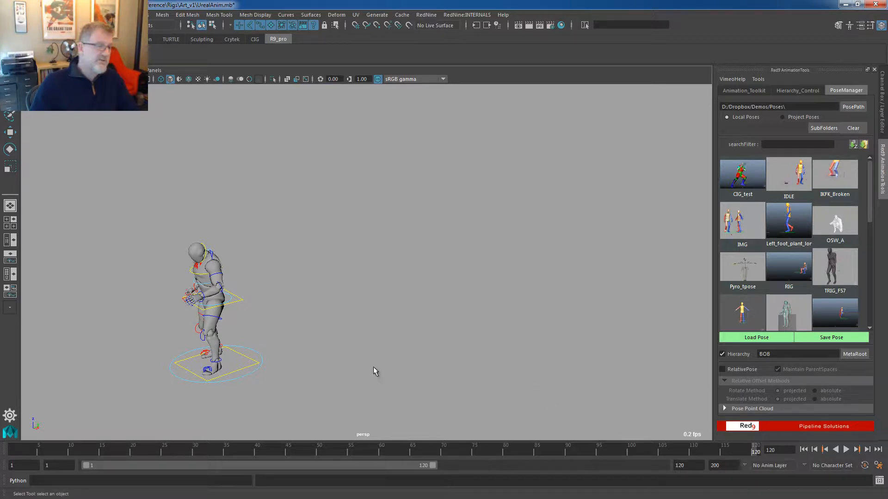
drag(173, 447, 3, 423)
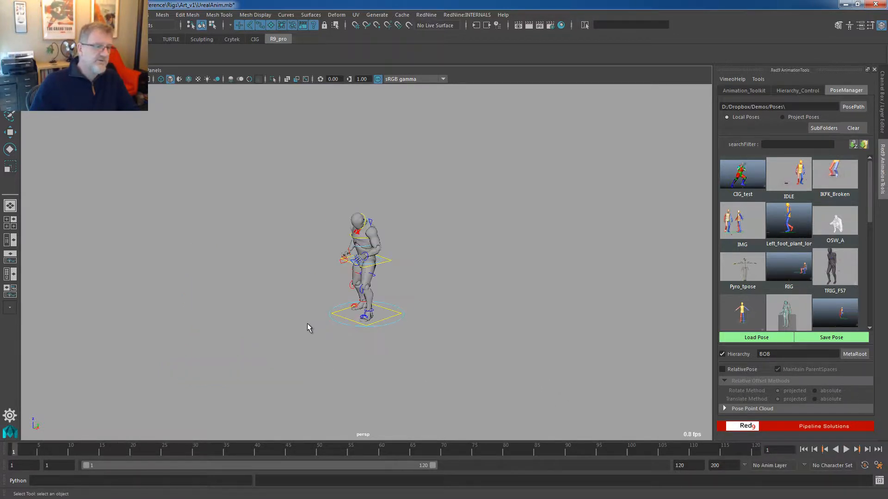
click(390, 326)
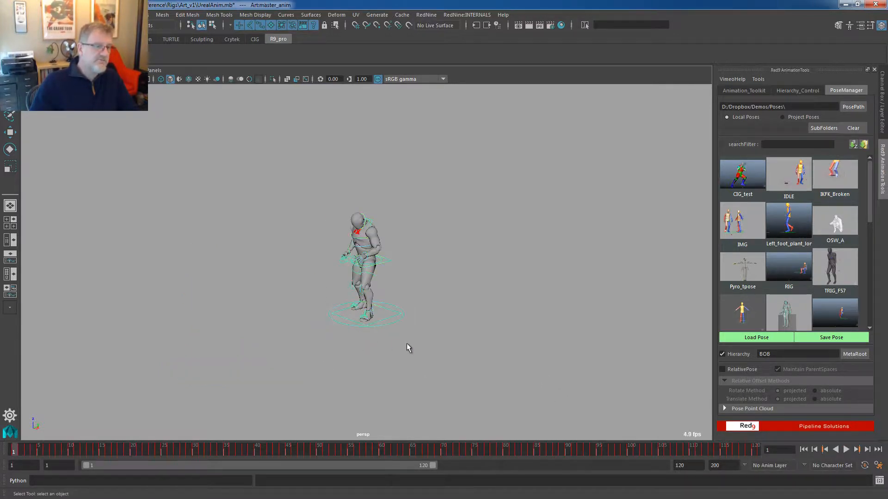
Try to save the rig's current pose to the local pose library as f1.
click(831, 339)
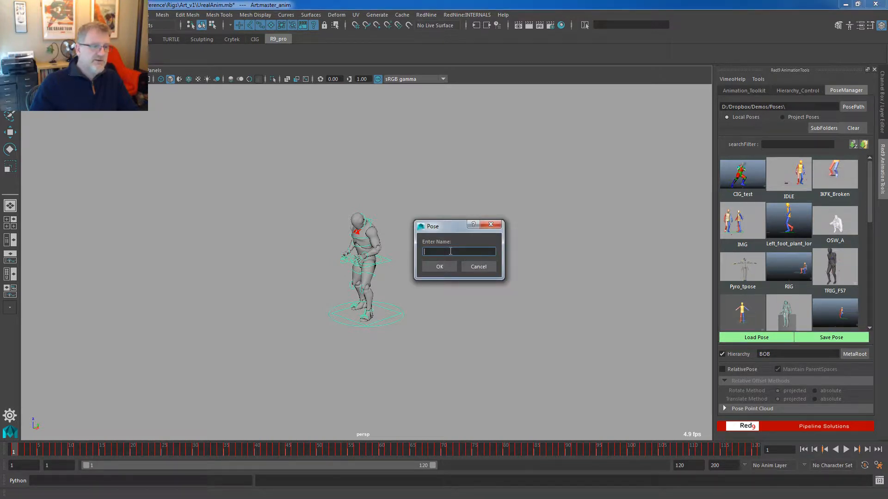
text(f1)
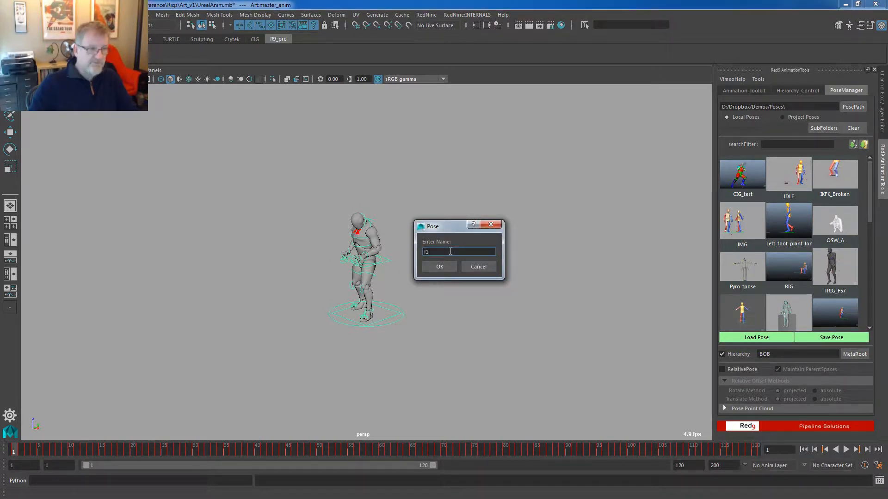
click(440, 267)
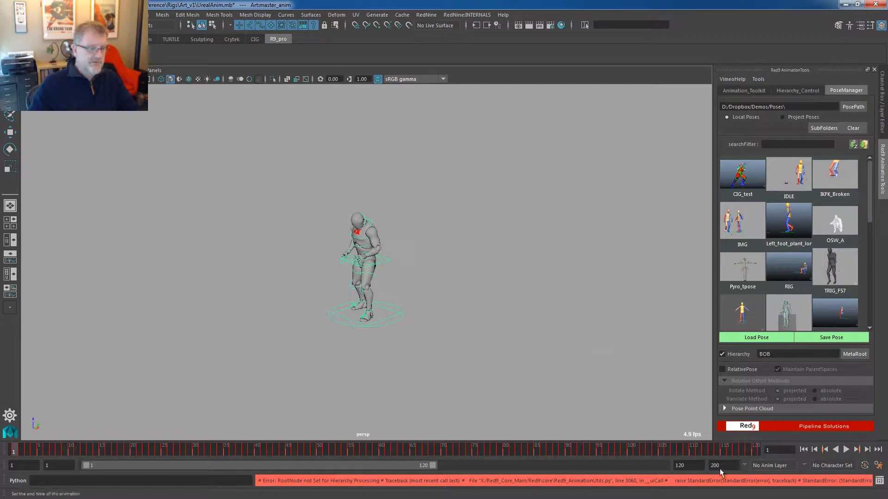
Set the pose hierarchy root to the rig's Art:Bob MetaRoot, save the current pose as f1 and select it in the re-sorted library.
click(849, 356)
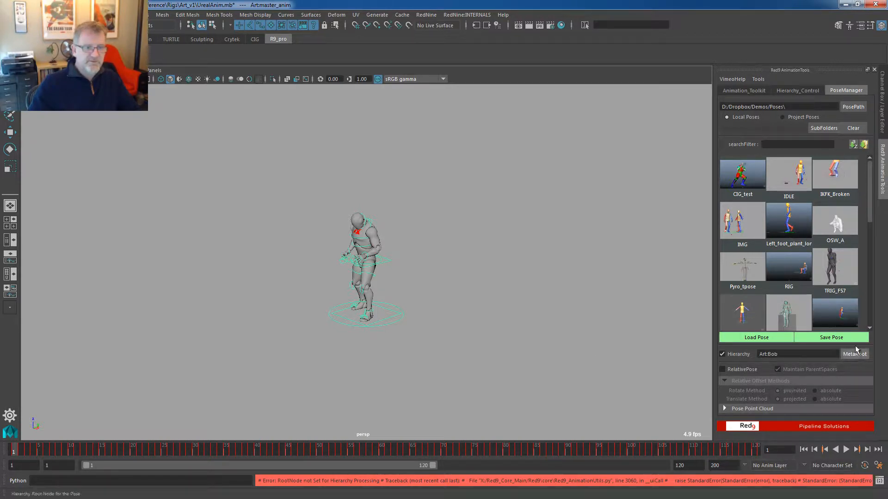
click(836, 339)
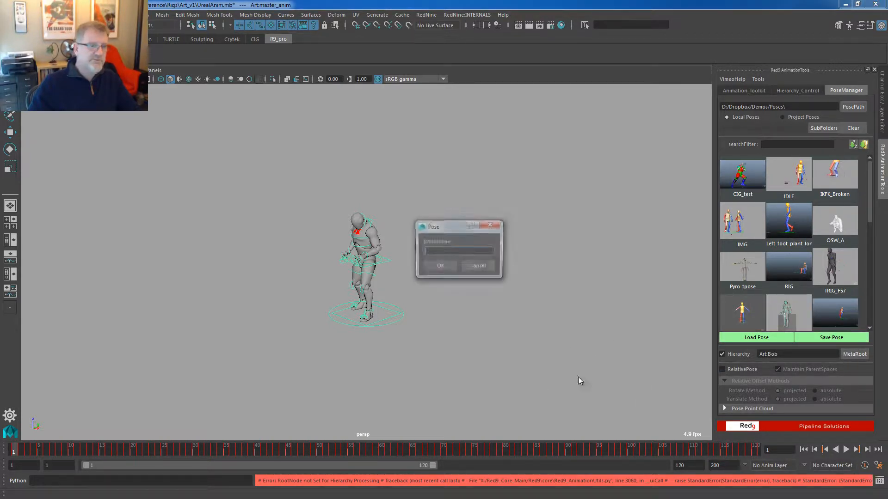
text(f1)
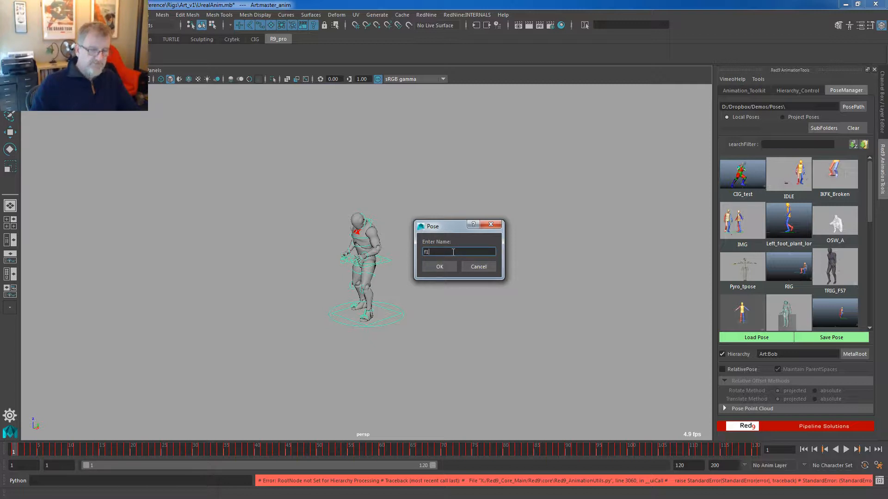
click(436, 267)
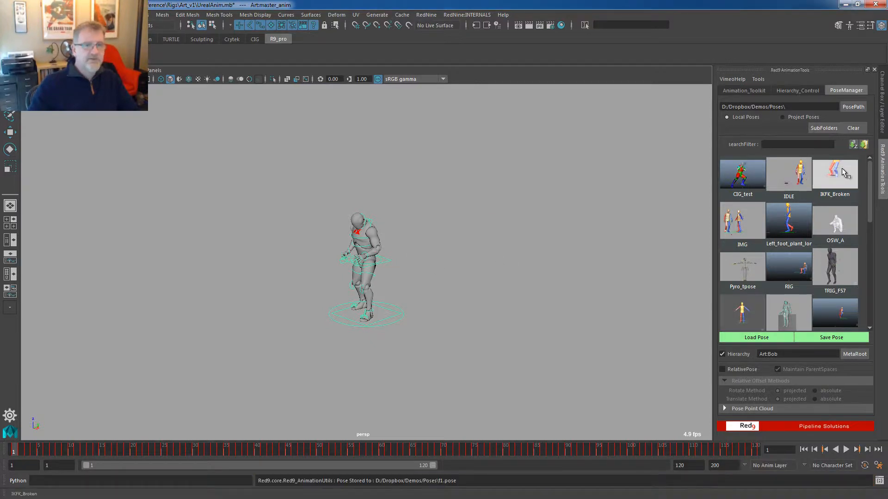
click(863, 146)
click(744, 183)
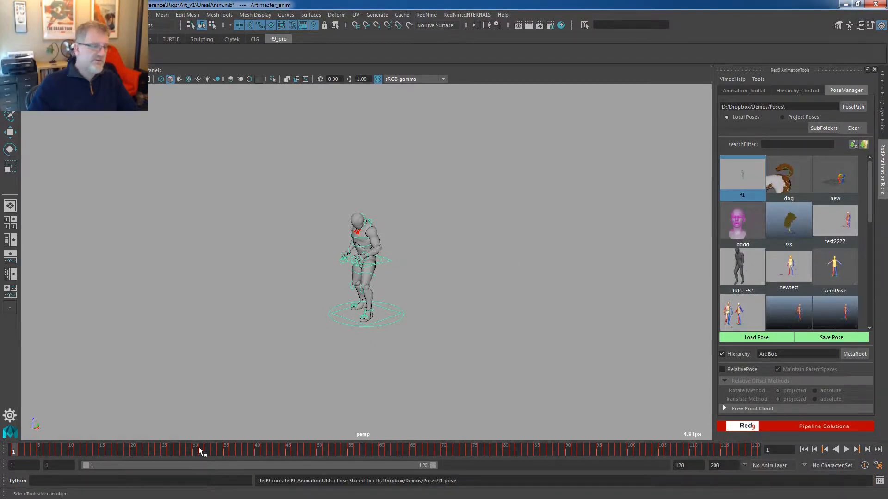
Try blending the f1 pose onto the rig at frame 86 with the pose blender, and close the blender.
drag(198, 446, 543, 447)
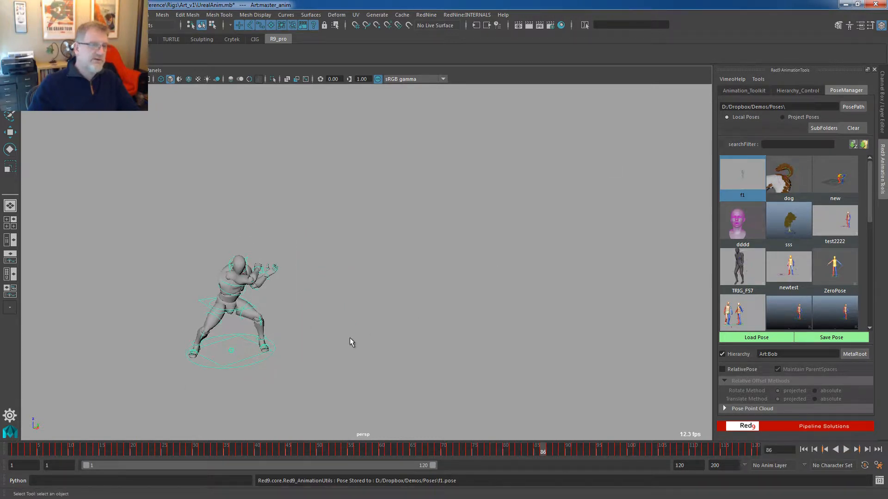
right_click(733, 167)
click(736, 167)
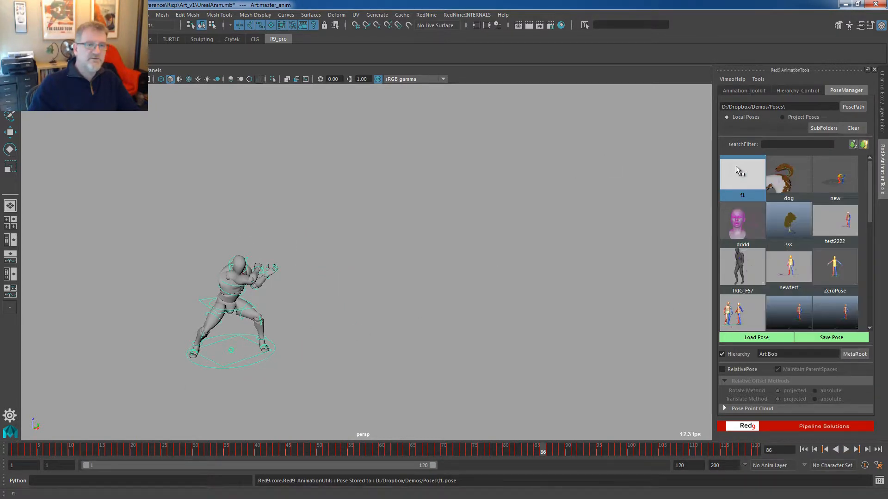
right_click(736, 165)
click(740, 182)
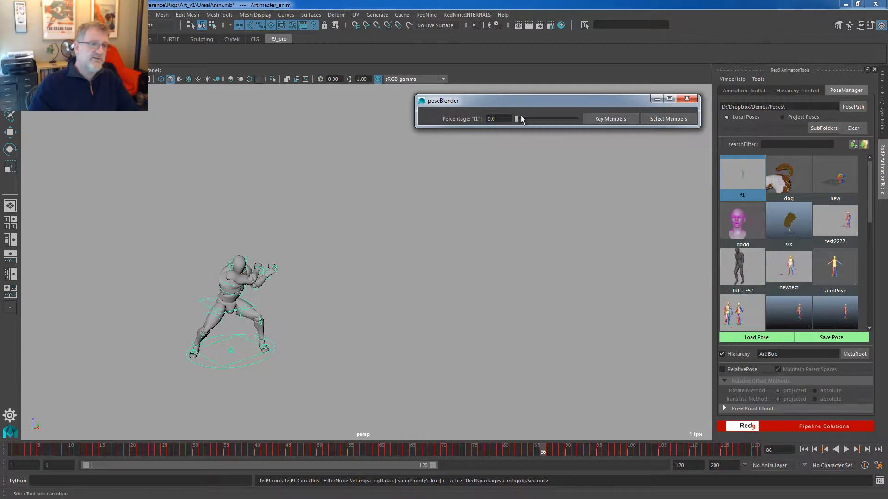
drag(517, 117, 587, 119)
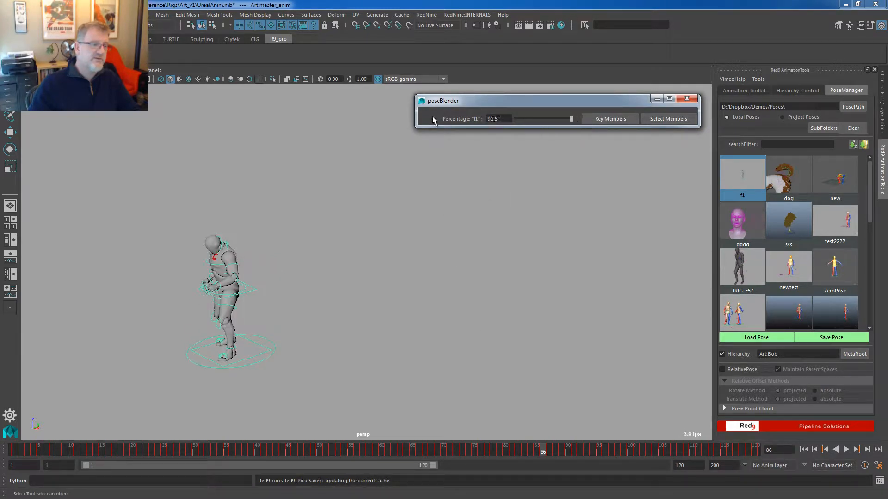
drag(433, 120, 581, 119)
click(688, 98)
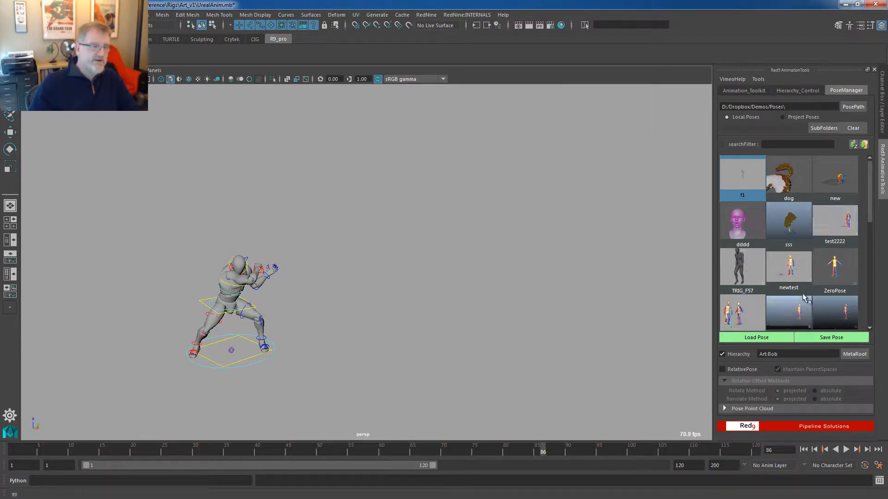
Show the Animation_Toolkit tools and play the animation from frame 1, stopping at frame 33.
click(744, 91)
drag(158, 450, 0, 451)
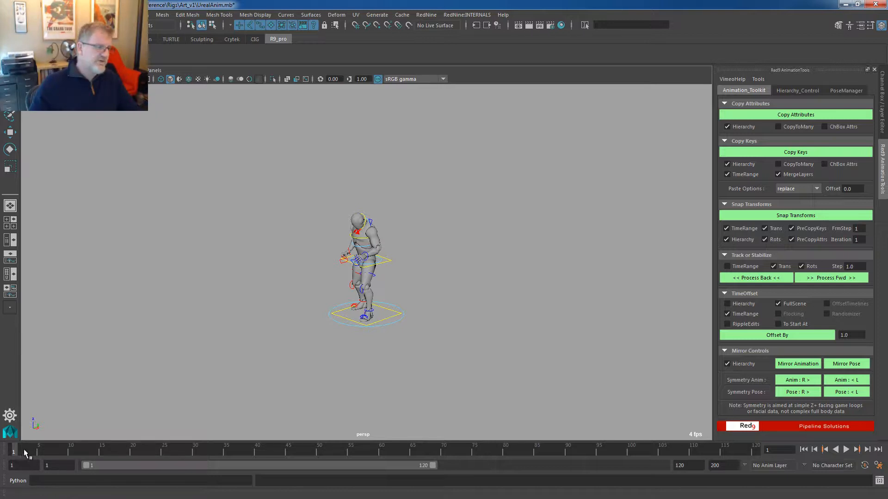
key(alt+v)
key(alt+v)
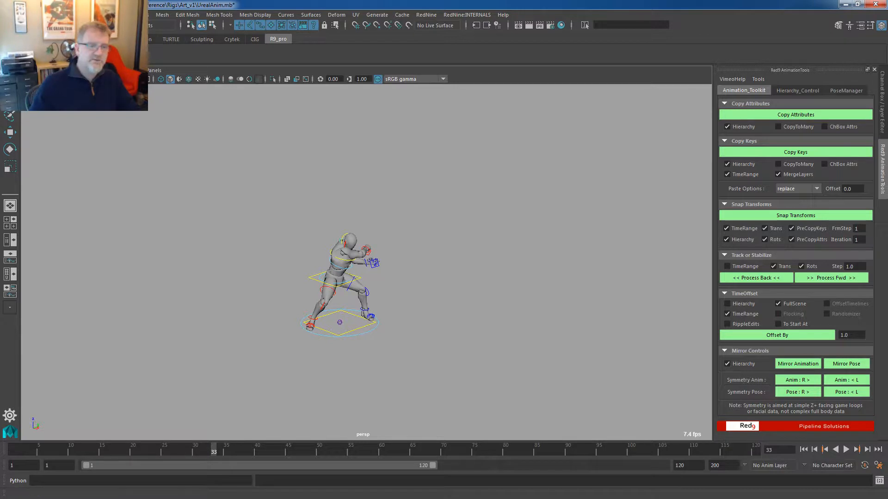
Select the rig's master control at frame 33 and mirror the pose and the animation with Hierarchy enabled.
click(855, 368)
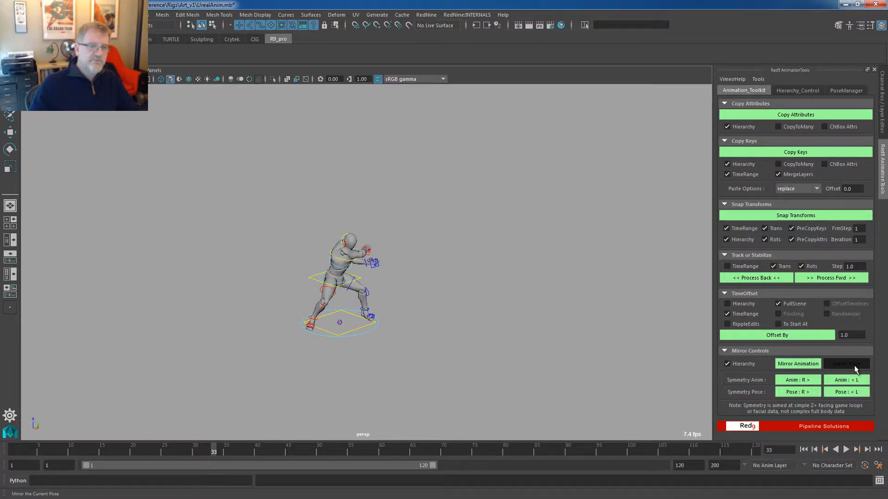
click(356, 333)
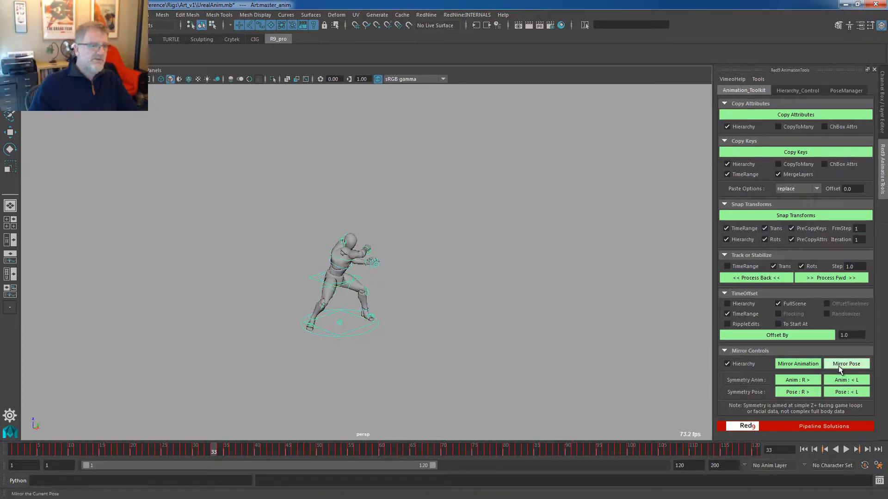
click(839, 365)
click(798, 363)
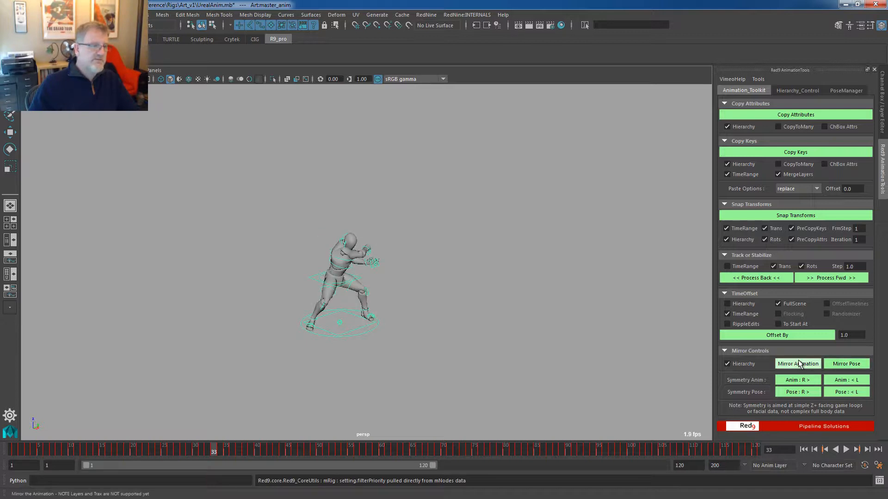
Play the mirrored animation, mirror it a second time at frame 26 and replay it, stopping at frame 51.
key(alt+v)
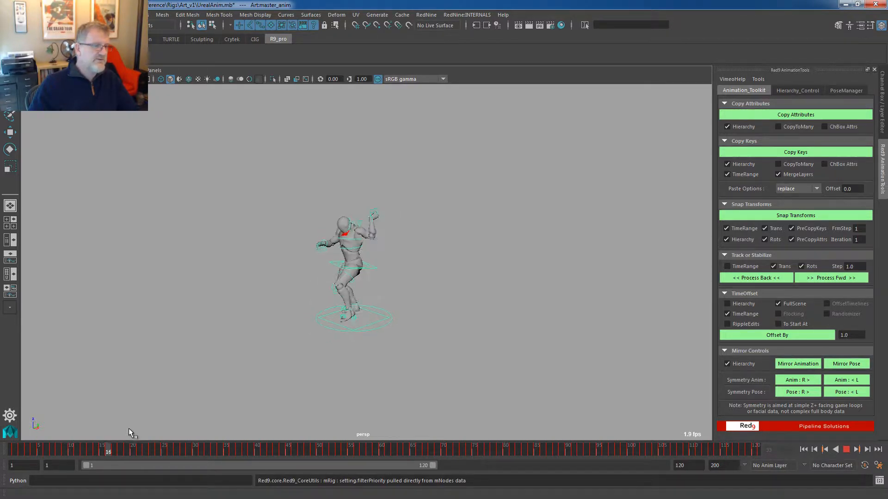
mouse_move(272, 438)
mouse_down()
mouse_move(101, 439)
mouse_move(188, 437)
mouse_move(169, 439)
mouse_up()
click(814, 367)
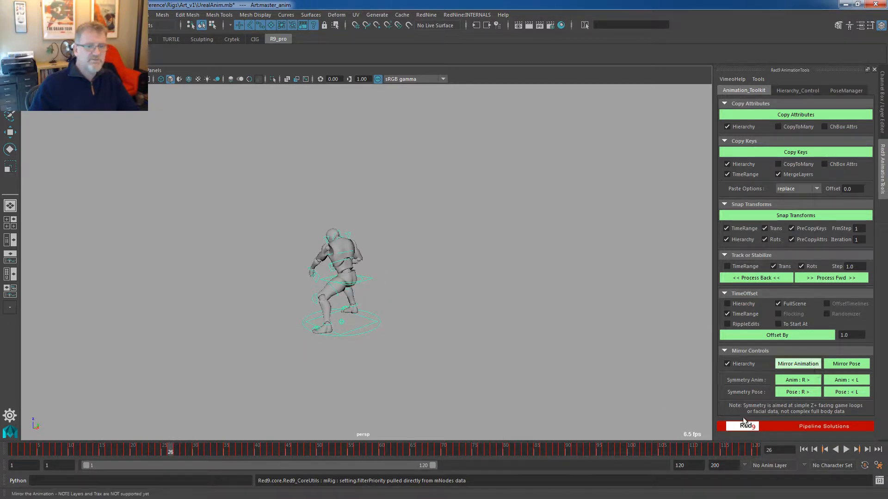
key(alt+v)
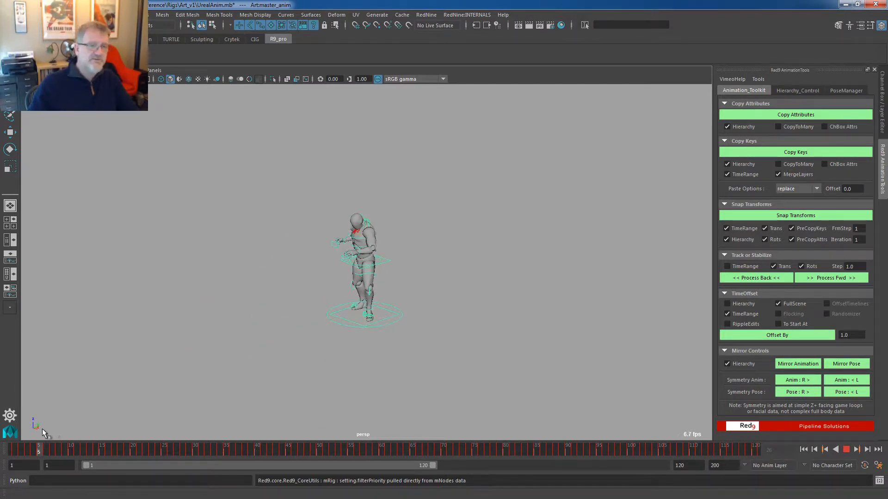
key(alt+v)
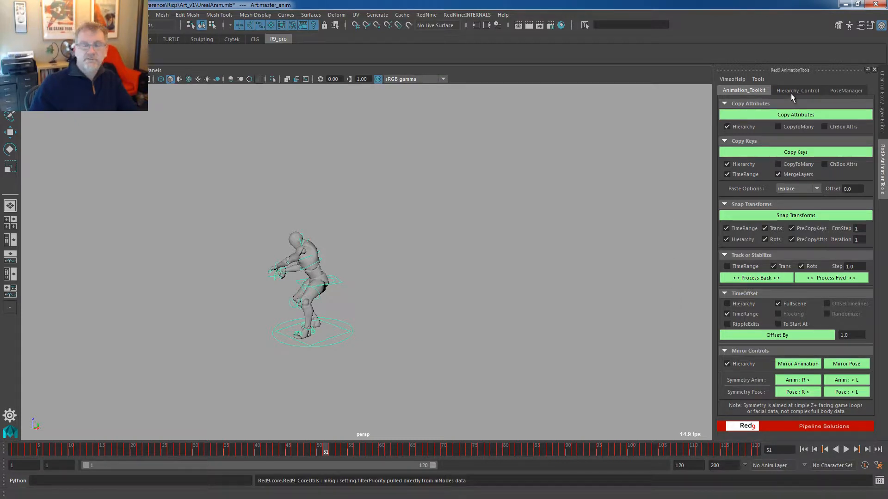
Keep the PRO : PACK tool list floating over the viewport and open the Animation SaveLoad tool.
click(426, 15)
mouse_move(457, 31)
click(553, 30)
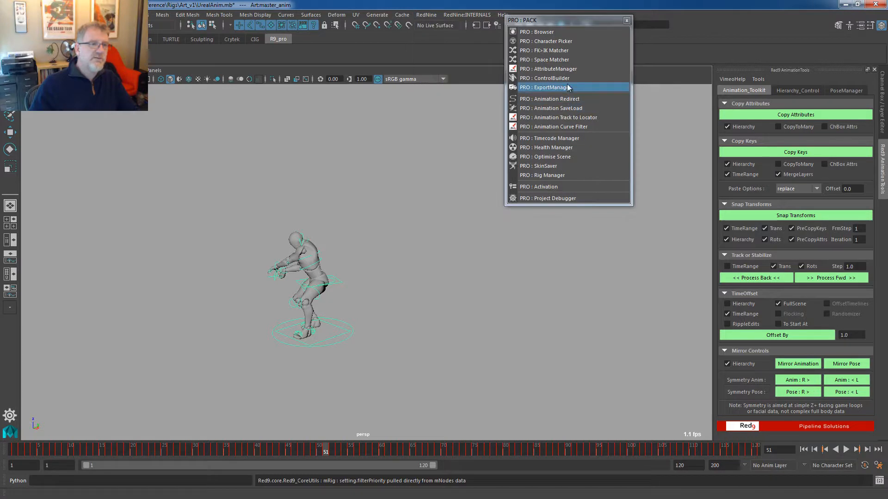
drag(565, 21, 638, 32)
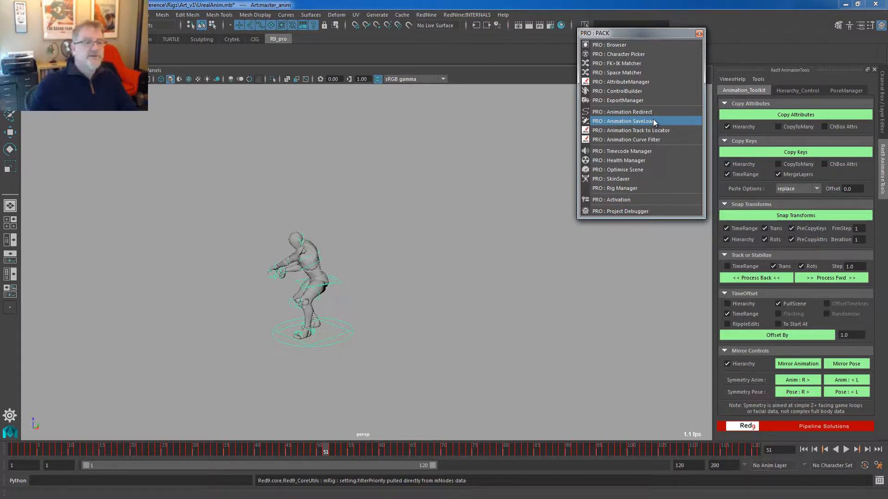
click(653, 119)
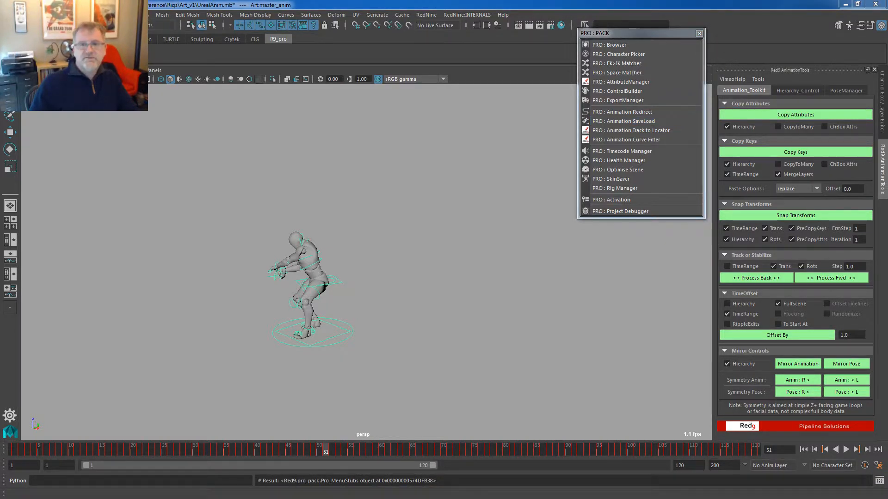
Select the rig's master control and save the full-hierarchy animation as test.r9anim in the Art_v1 folder.
click(342, 354)
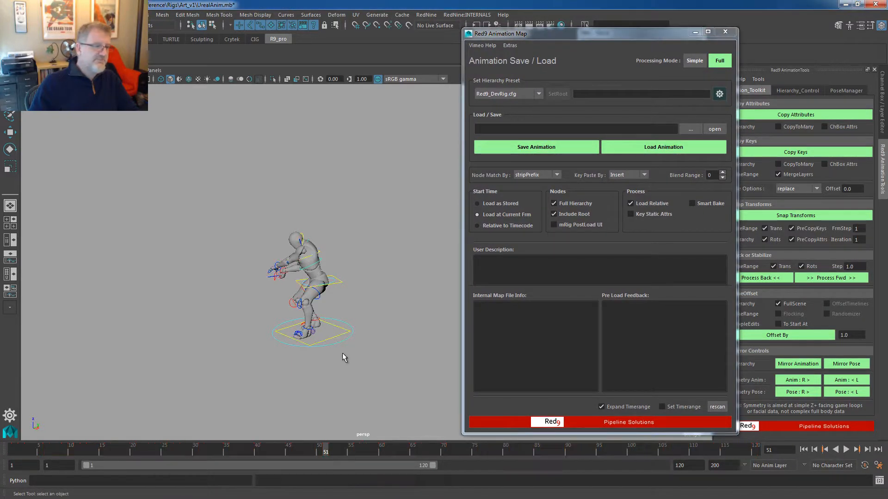
click(338, 345)
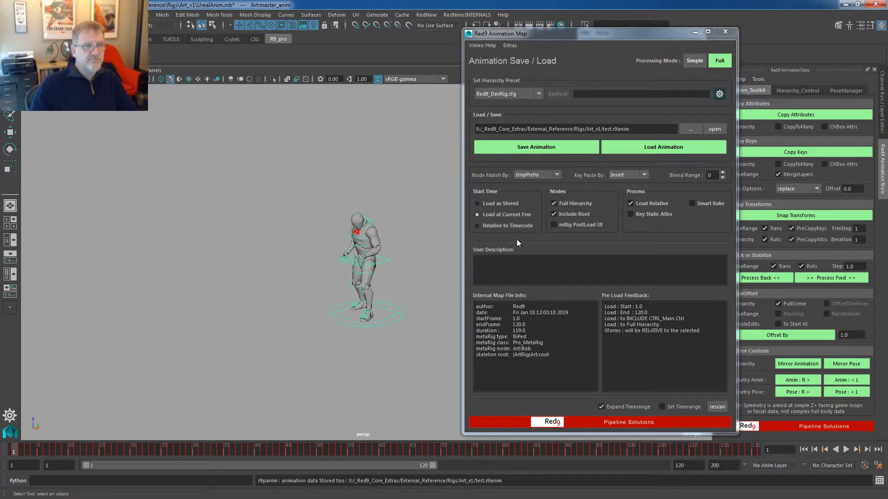
drag(600, 39, 679, 34)
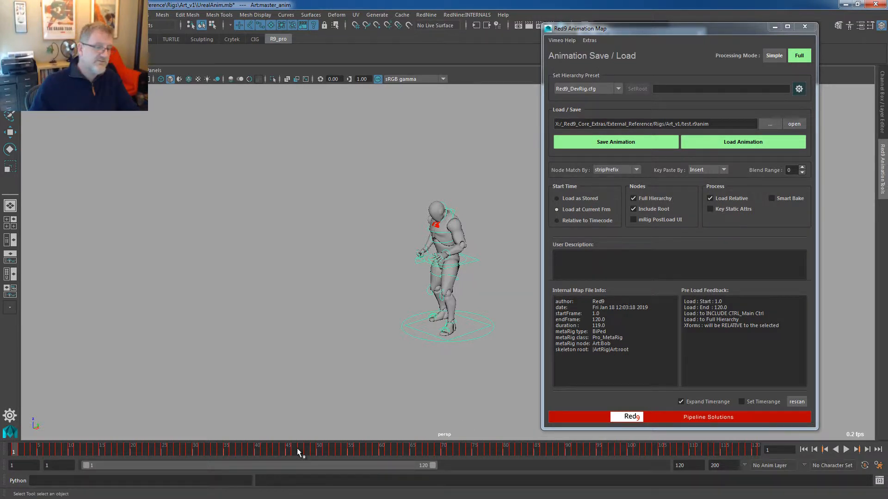
Load test.r9anim relative to the rig at frame 120 with Include Root disabled, and play back the extended animation.
drag(298, 448, 761, 456)
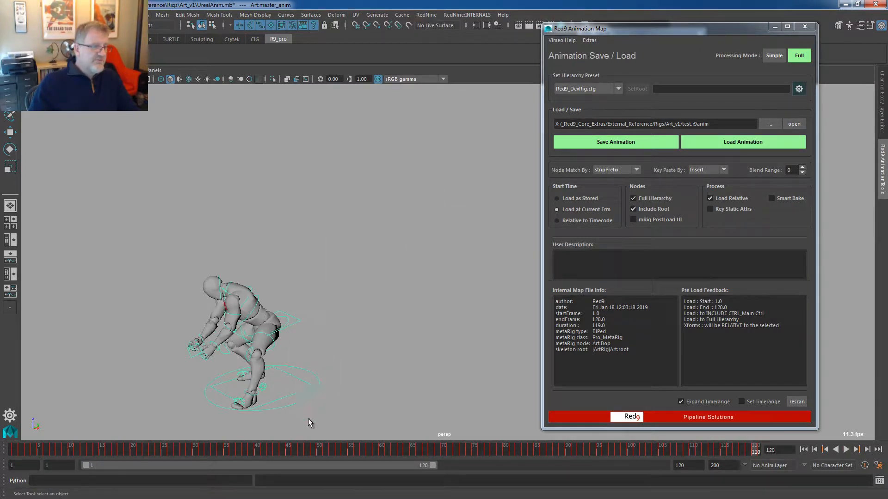
key(alt+v)
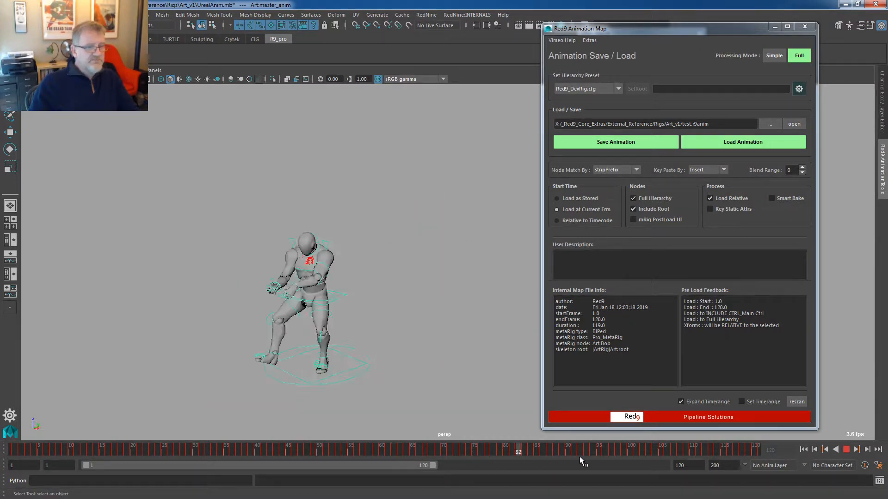
key(alt+v)
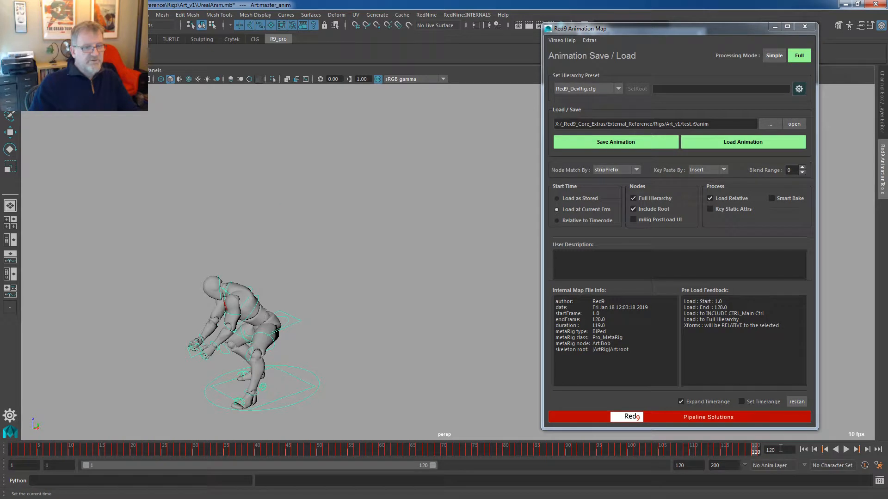
click(662, 212)
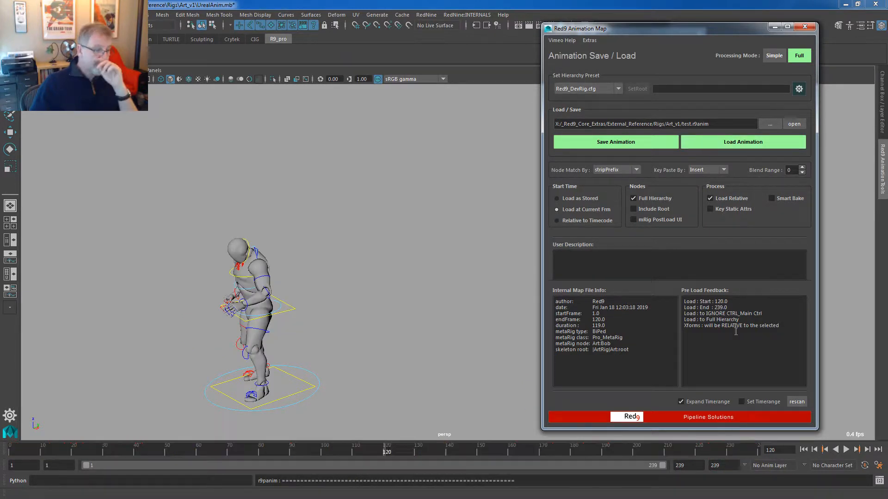
key(alt+v)
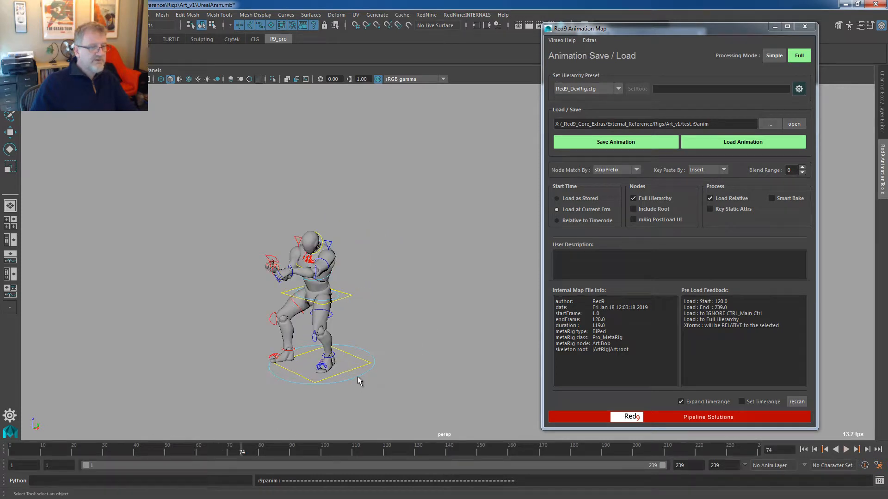
Select the rig's master control and load test.r9anim at frame 119 with Include Root enabled and a Blend Range of 5.
click(356, 376)
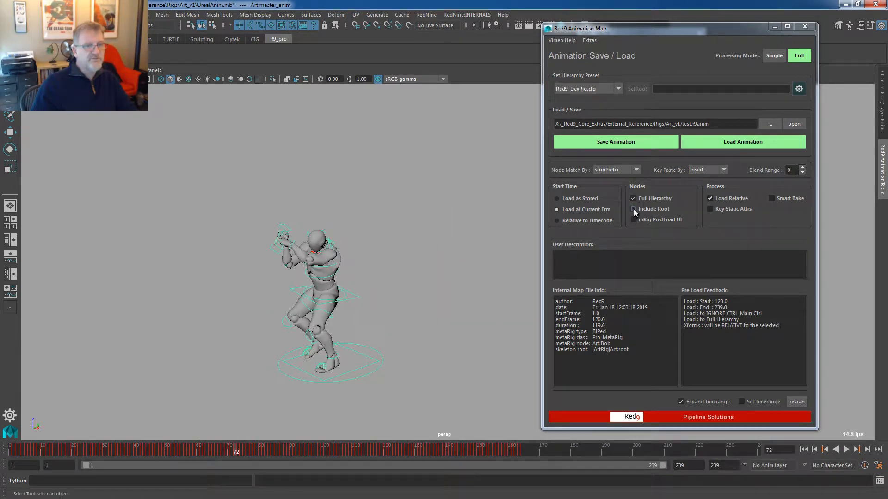
click(647, 210)
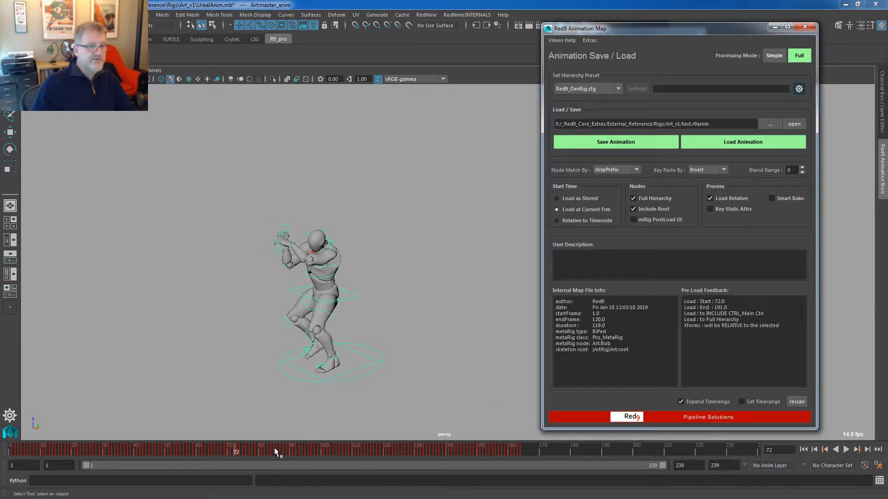
mouse_move(275, 449)
mouse_down()
mouse_move(391, 452)
mouse_move(381, 452)
mouse_up()
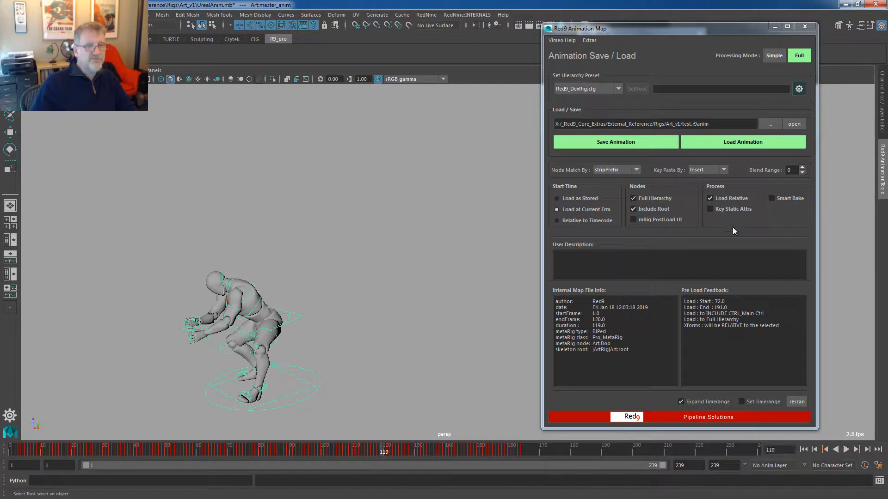
click(802, 168)
click(802, 168)
click(802, 168)
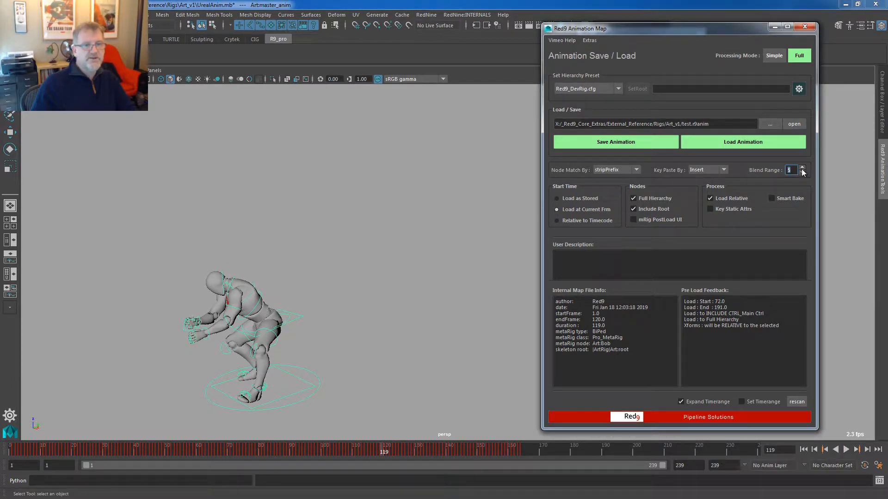
click(737, 140)
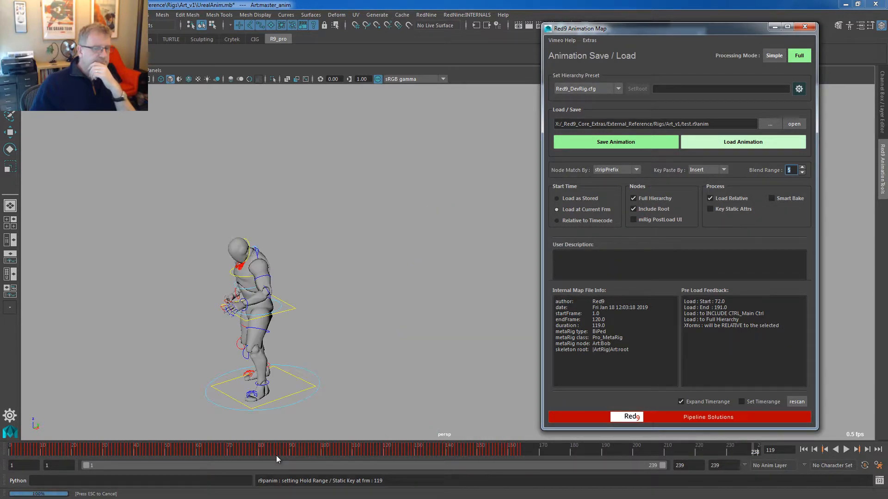
Play back and scrub through the loaded, blended animation on the timeline, finishing at frame 72.
drag(223, 451, 4, 441)
key(alt+v)
drag(203, 446, 325, 446)
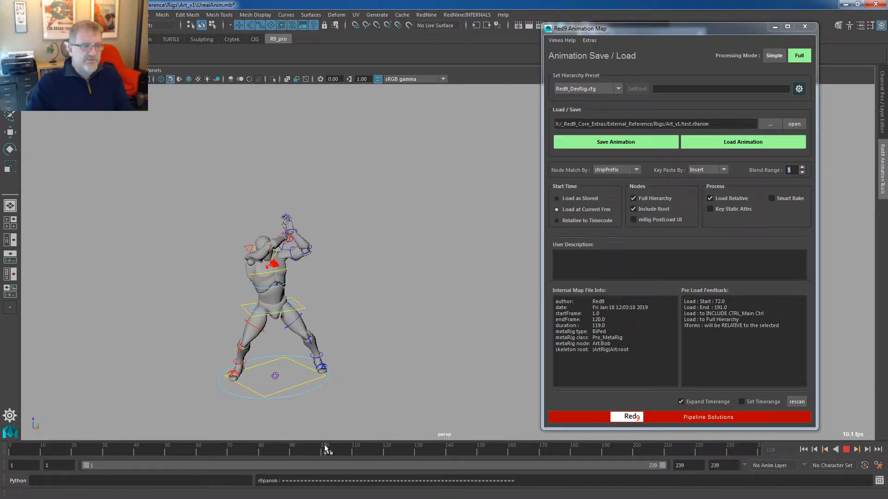
alt+middle_drag(348, 315, 379, 279)
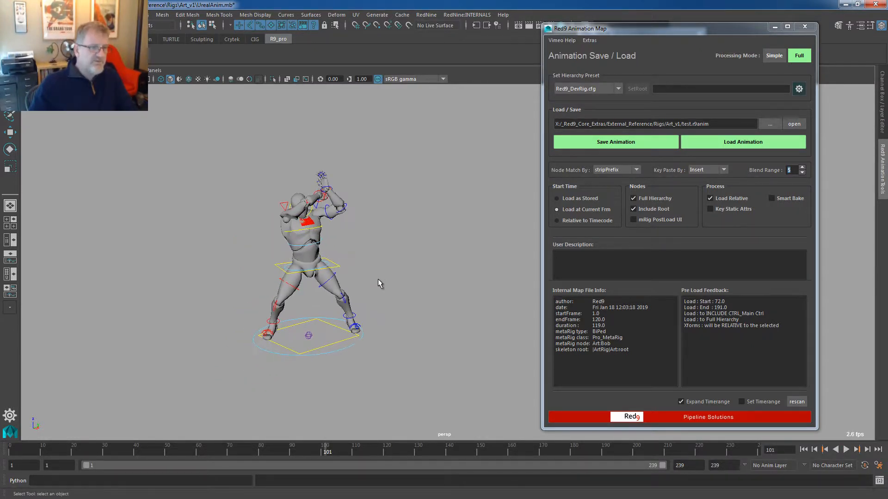
key(alt+v)
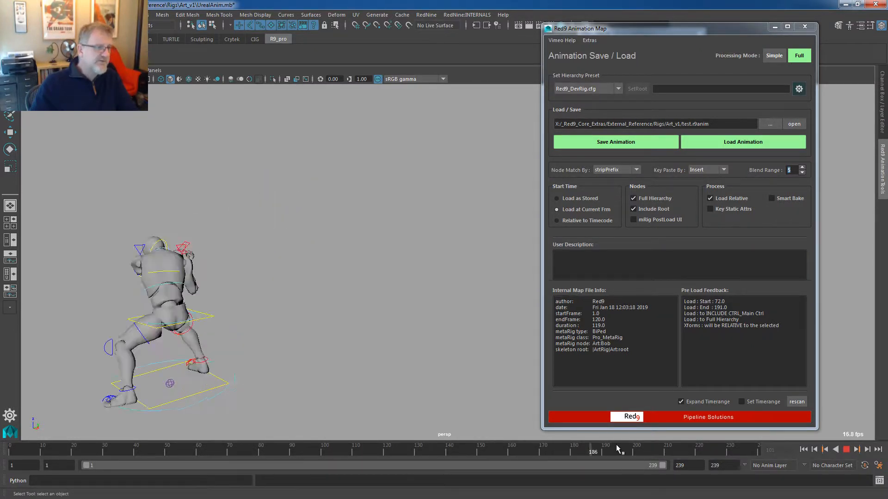
drag(119, 450, 235, 431)
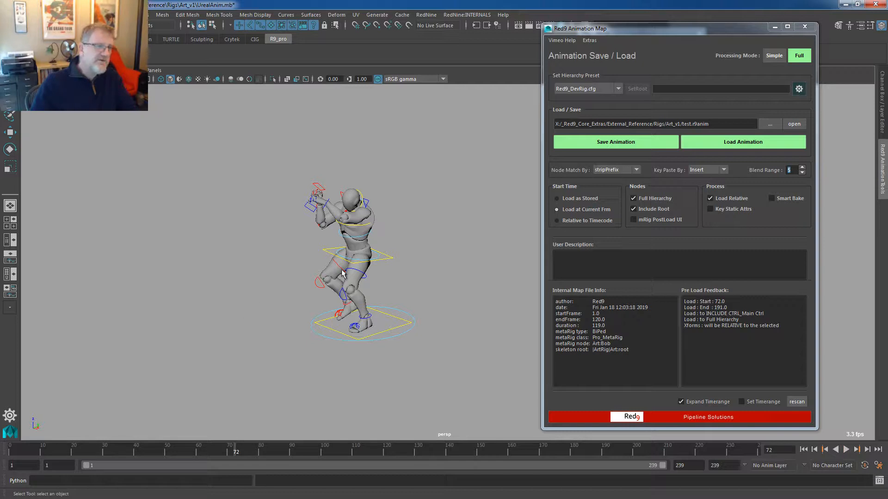
Close the Animation Save / Load window and open the Animation Redirect tool from PRO : PACK, keeping the tool list floating clear of the character.
right_drag(358, 252, 359, 265)
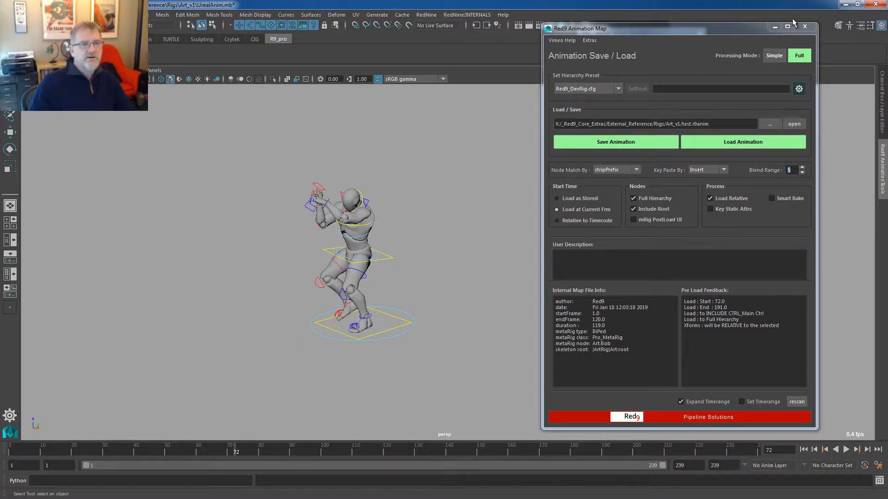
click(805, 26)
click(584, 25)
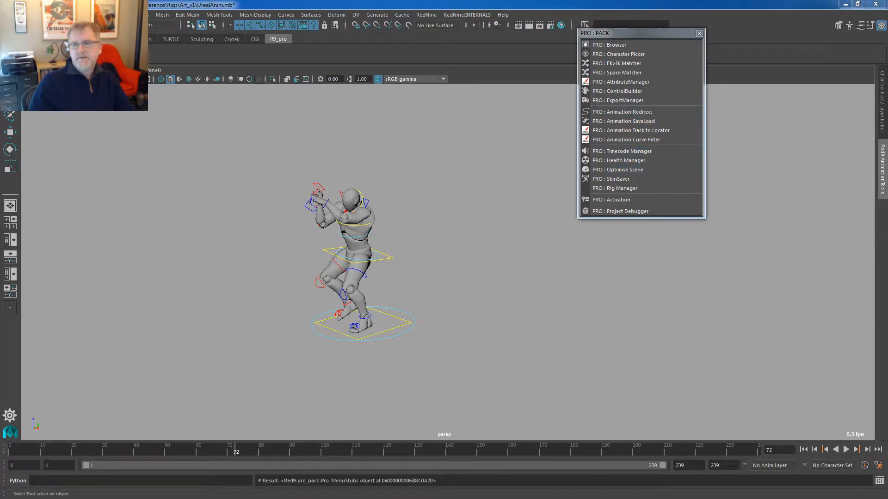
drag(821, 60, 727, 45)
drag(610, 32, 55, 71)
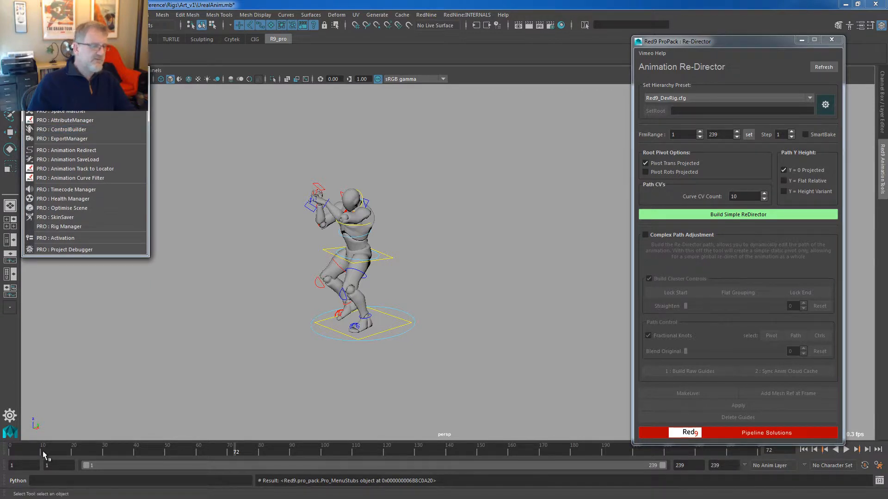
Select the rig's master control at frame 1 and set the Re-Director frame range to 1–52 from a highlighted timeline range.
drag(43, 455, 13, 453)
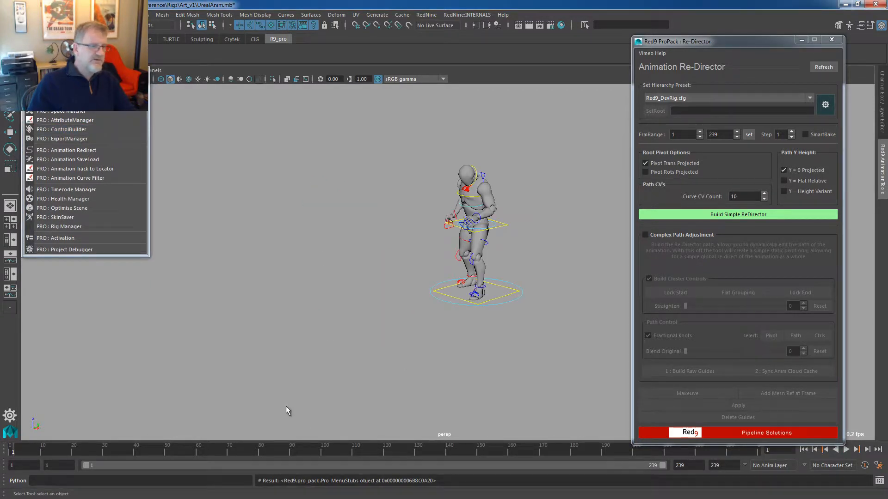
click(511, 299)
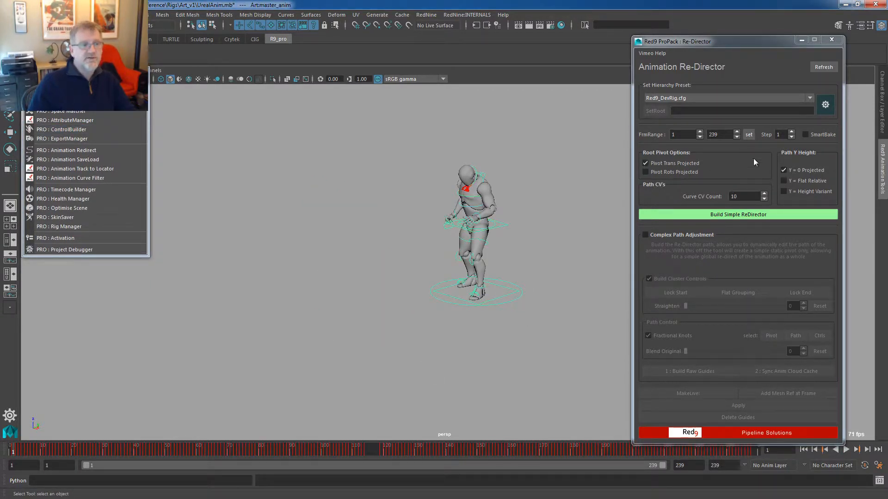
key(alt+v)
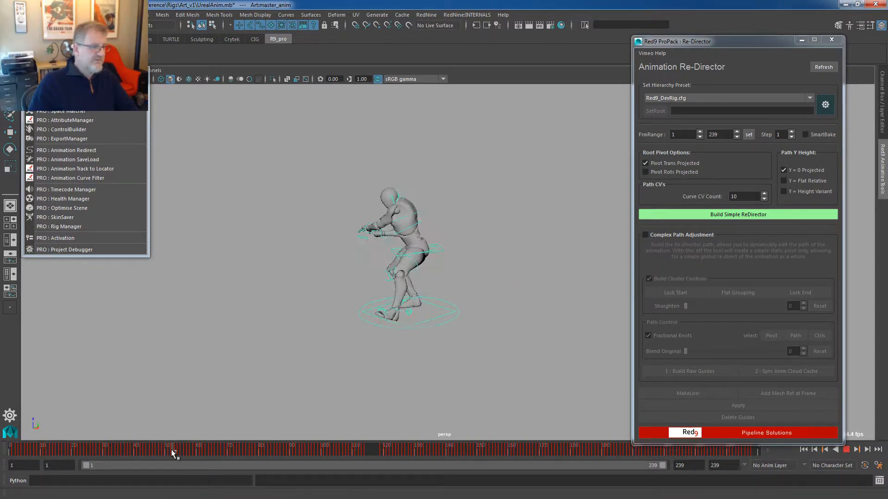
shift+drag(13, 453, 169, 454)
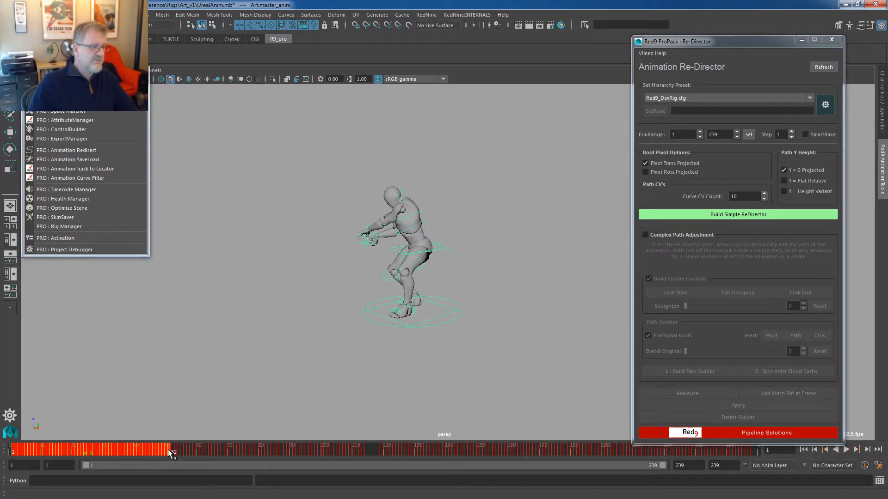
click(754, 134)
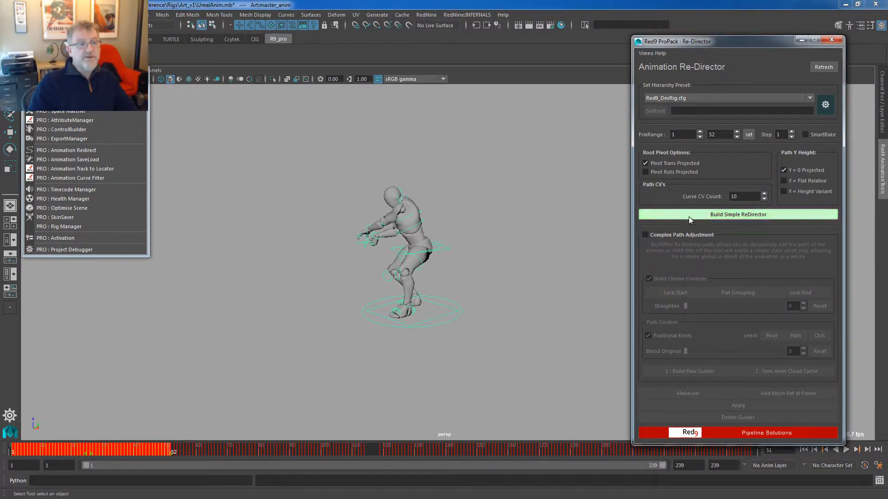
Build a simple ReDirector for the set range and inspect its posePointCloud guide with the Rotate tool at frame 1.
click(722, 215)
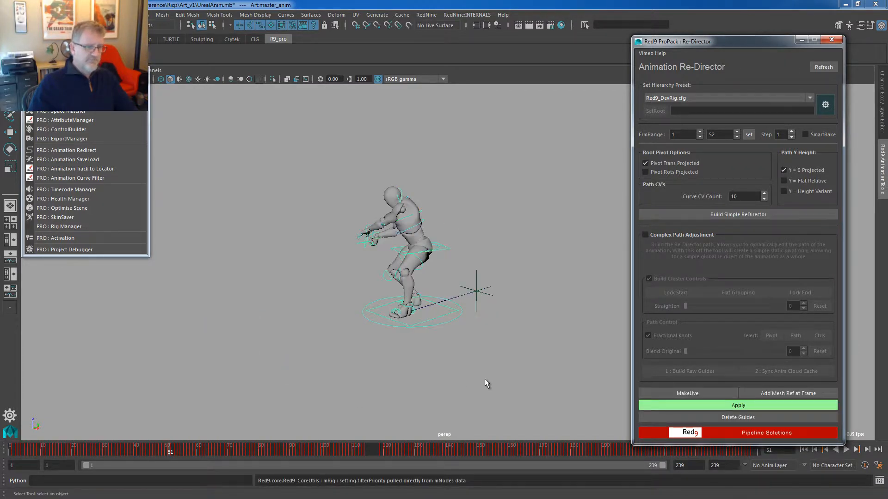
click(492, 349)
drag(164, 448, 4, 435)
click(475, 310)
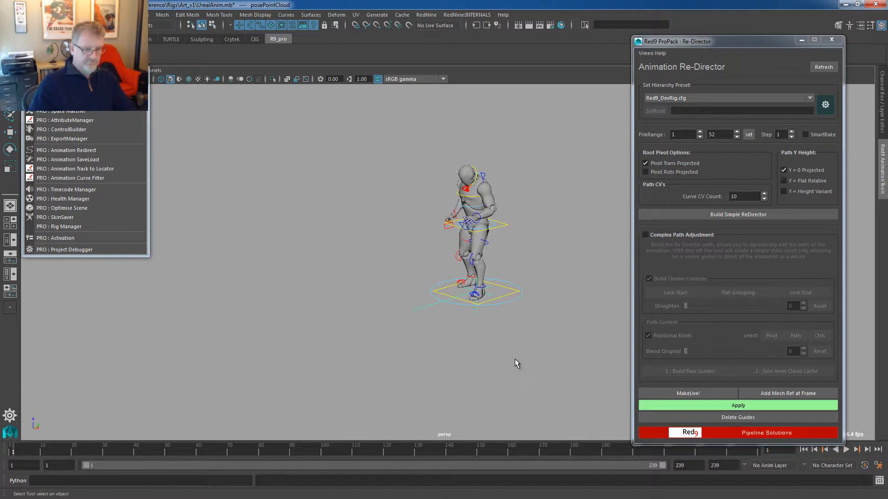
key(e)
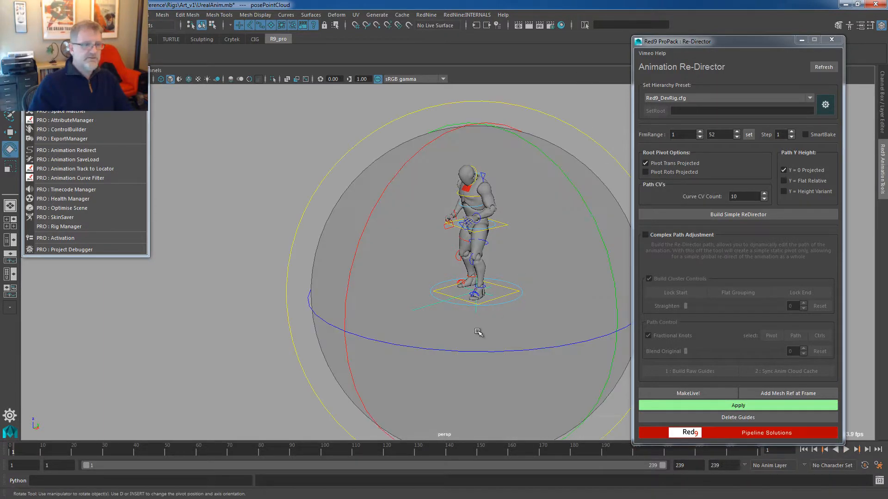
click(296, 150)
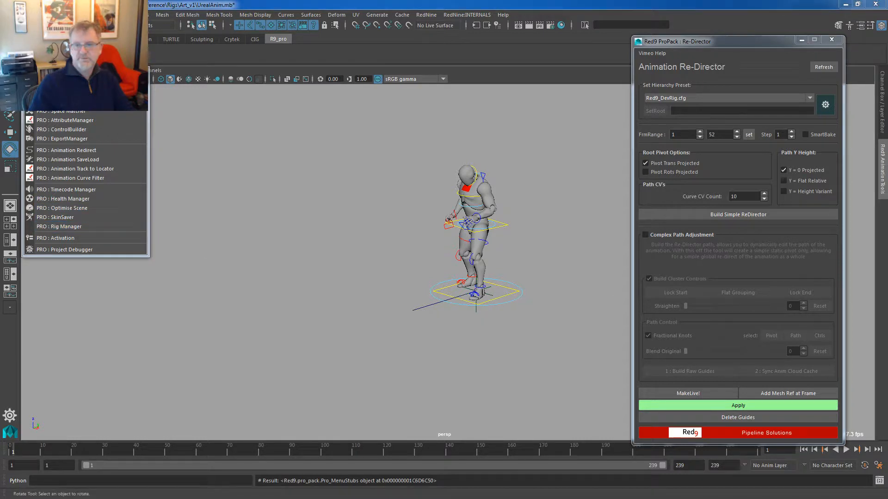
Bring up the Red9 Publisher's rig management beside the tool list and expand ArtRig and its Art:GEO group in the Outliner.
drag(887, 69, 731, 66)
drag(83, 71, 219, 83)
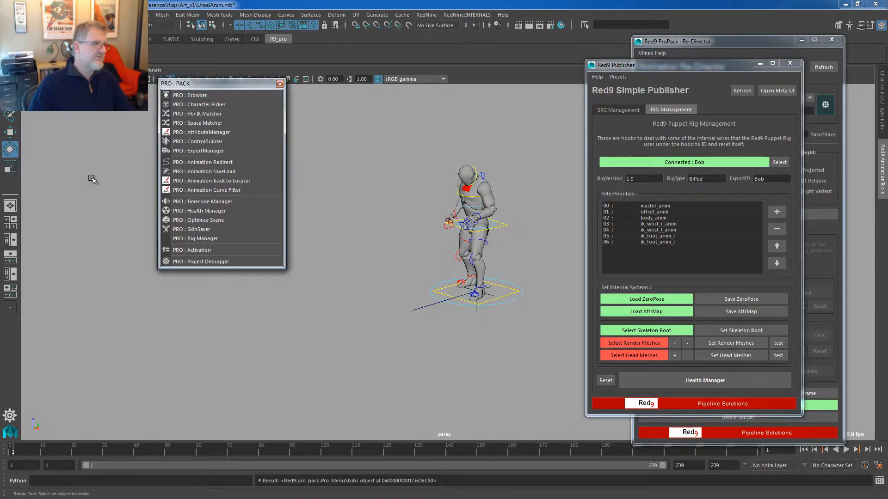
click(13, 240)
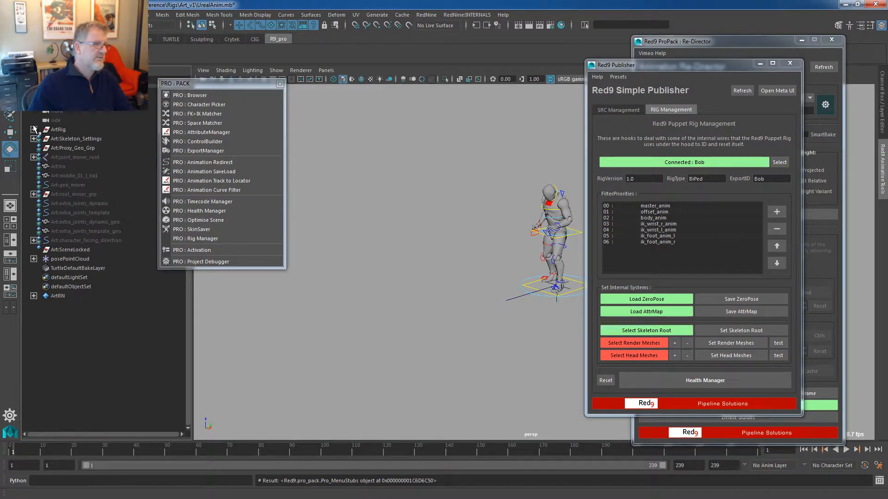
click(59, 130)
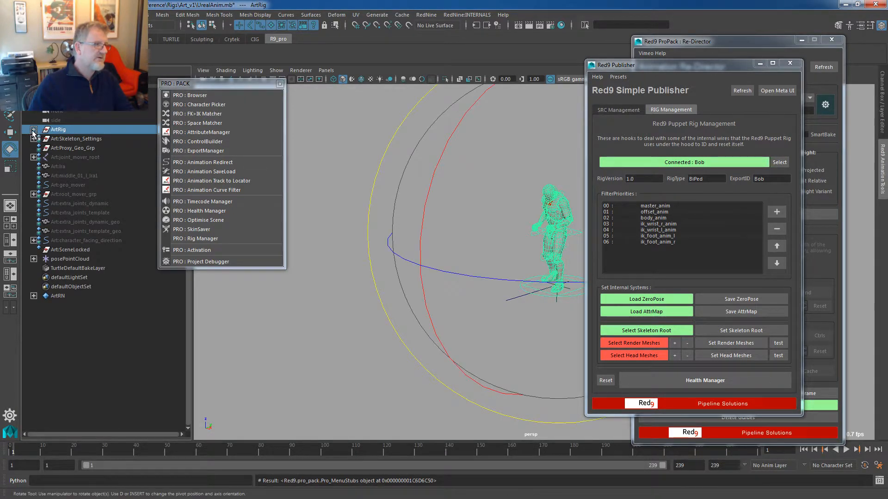
click(33, 129)
click(69, 157)
click(42, 157)
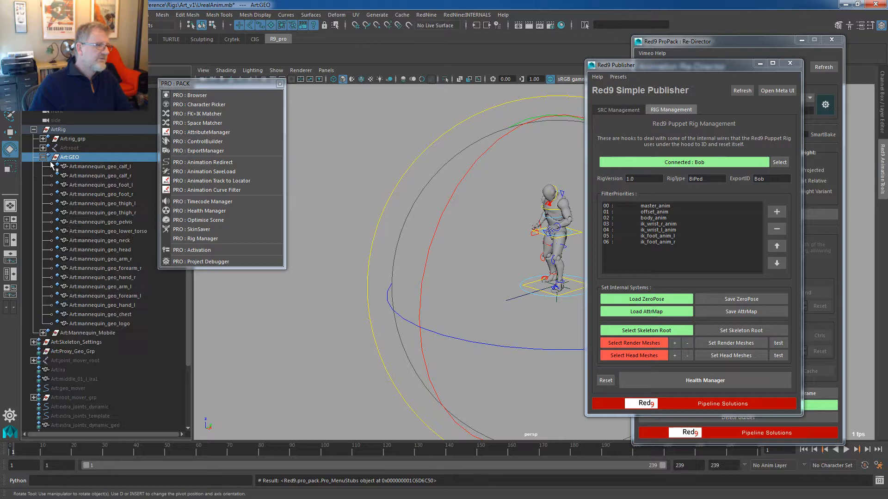
Set all the mannequin_geo meshes under Art:GEO as the rig's render meshes, check their selection, and close the Publisher.
click(94, 166)
shift+click(96, 324)
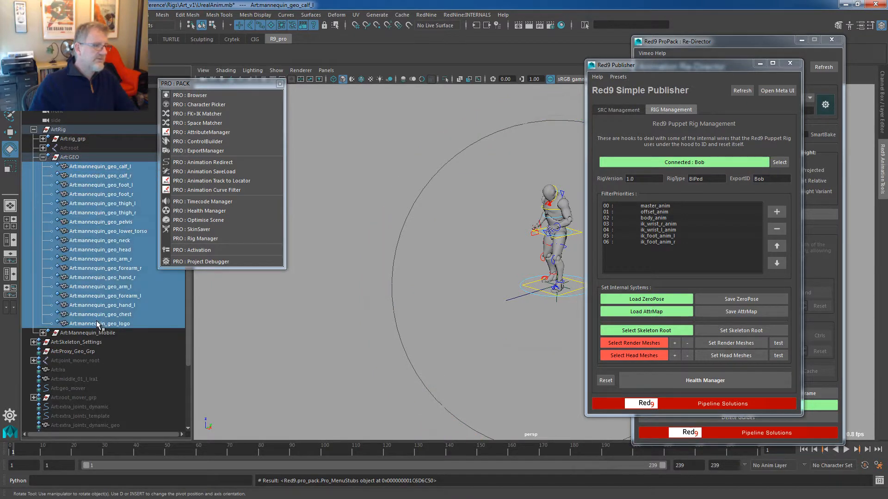
click(732, 345)
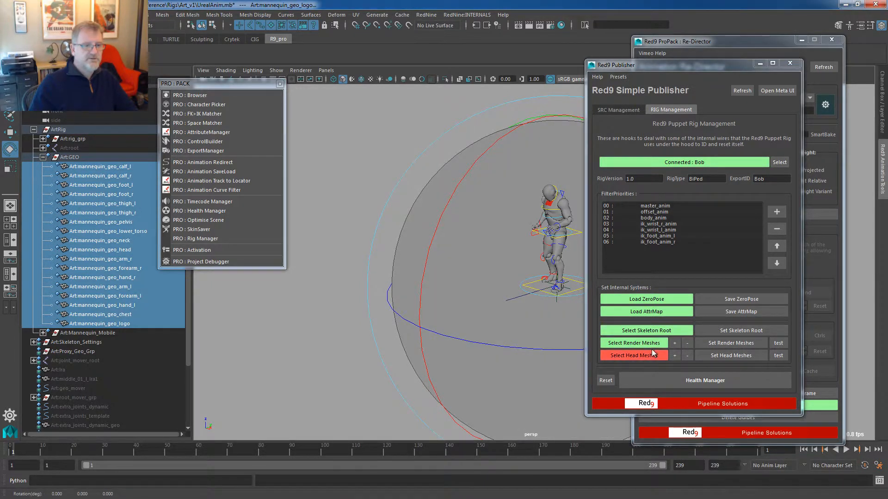
click(652, 355)
click(626, 344)
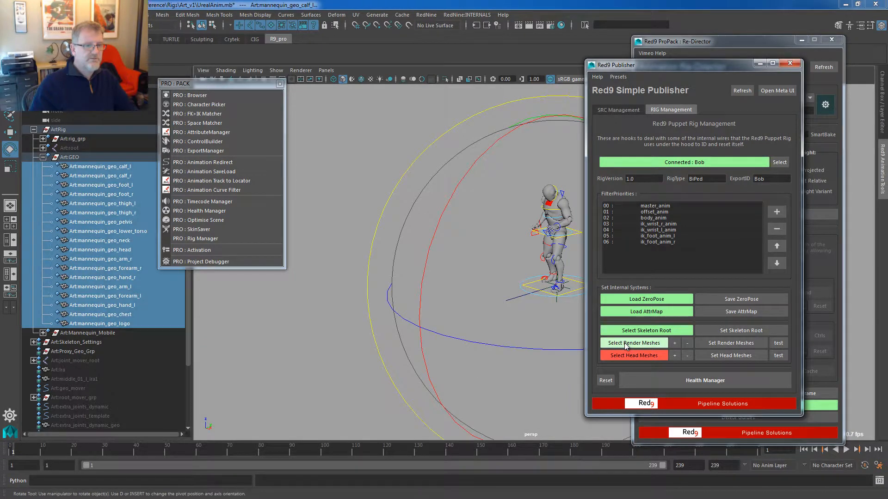
click(792, 66)
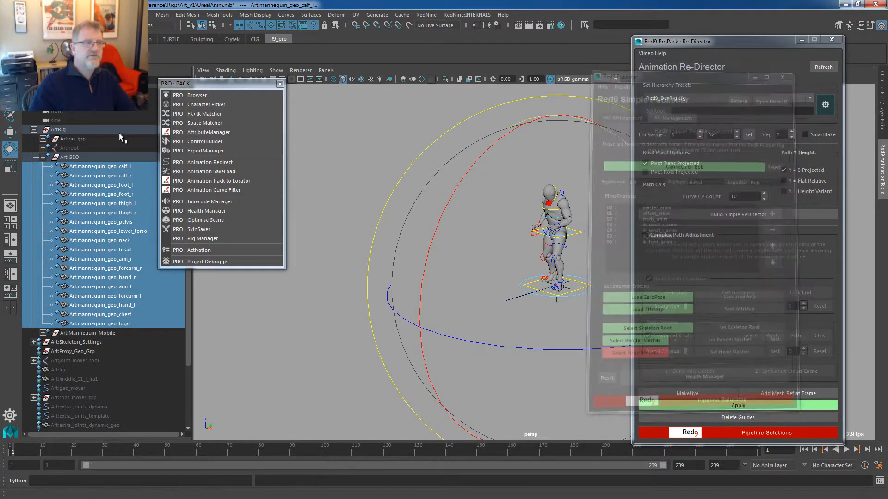
Apply the existing redirect with nothing selected and delete its guides.
click(369, 168)
click(746, 408)
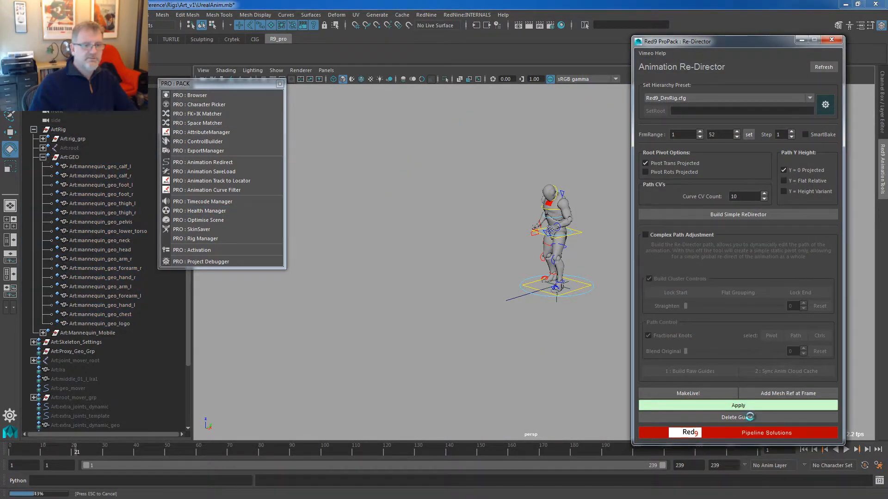
click(752, 417)
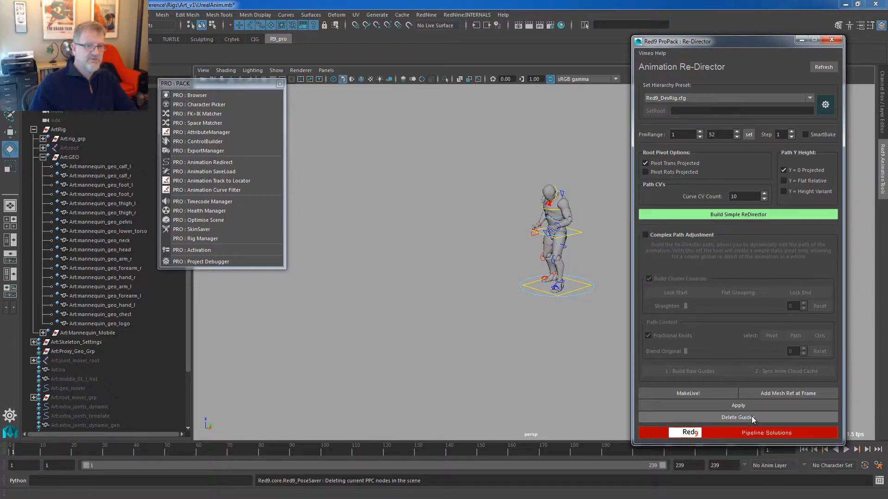
Select the rig's master control, build a new simple ReDirector for frames 1–52, and hide the Outliner.
click(579, 295)
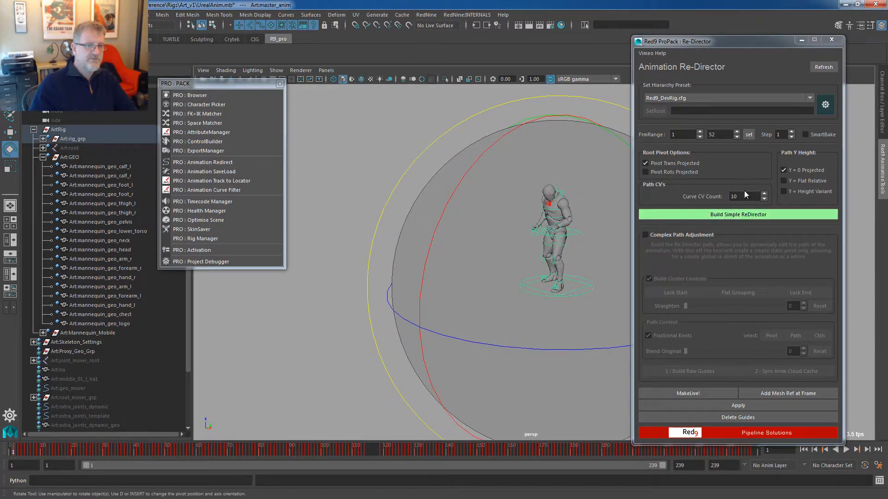
click(739, 215)
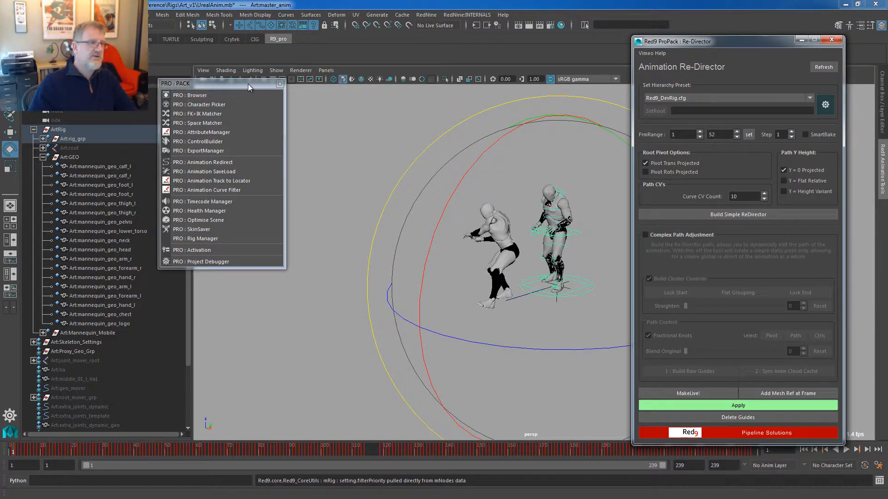
drag(248, 84, 132, 169)
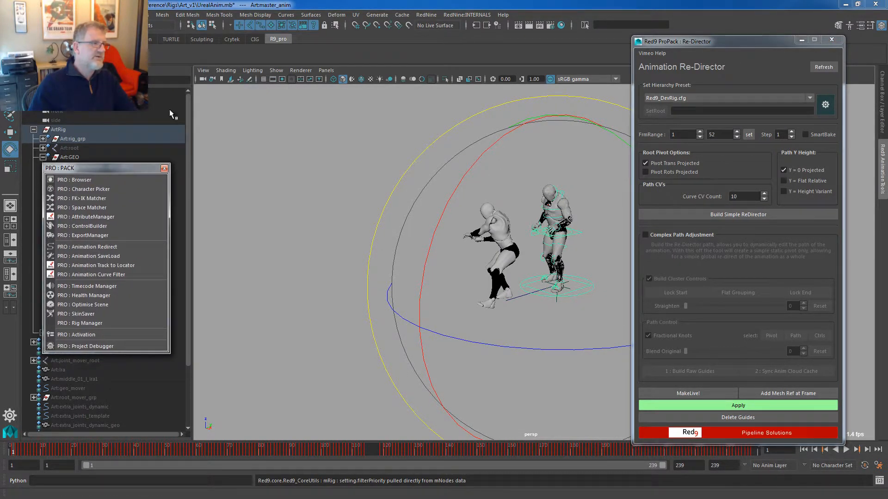
click(193, 115)
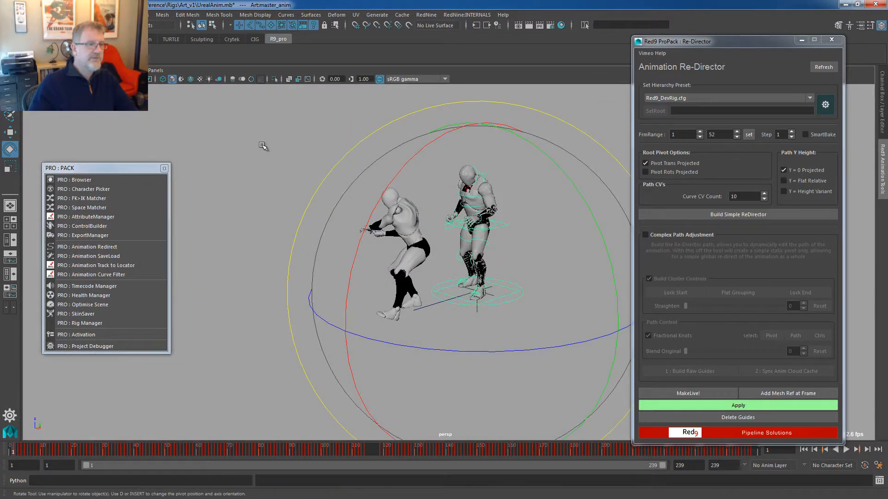
Select the posePointCloud guide and try a slight rotation about its vertical axis.
click(433, 322)
click(481, 311)
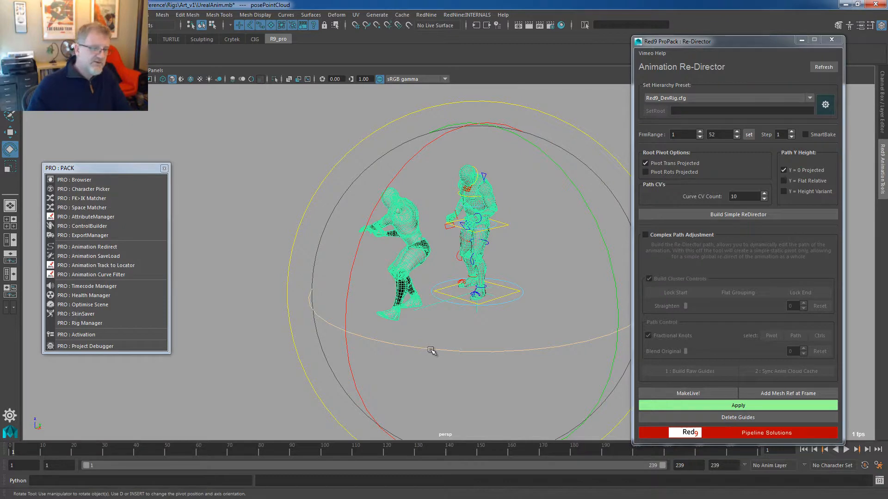
mouse_move(431, 350)
mouse_down()
mouse_move(468, 350)
mouse_move(429, 348)
mouse_up()
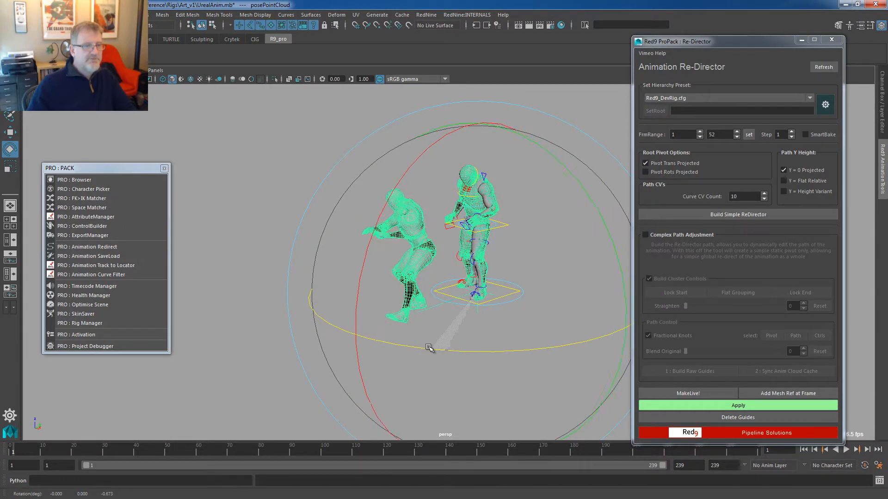
Make the redirect live, go to frame 45, show the Channel Box, and rotate posePointCloud about Z to about 24.5 degrees.
click(688, 393)
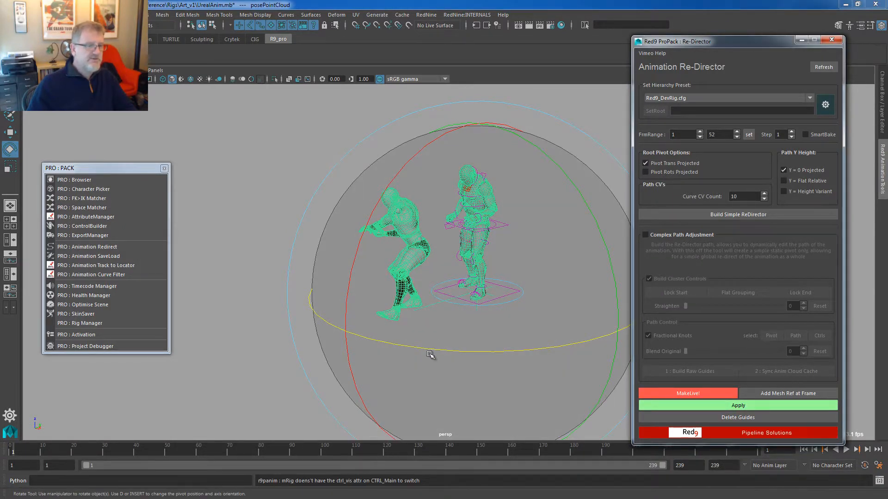
drag(19, 454, 151, 451)
key(e)
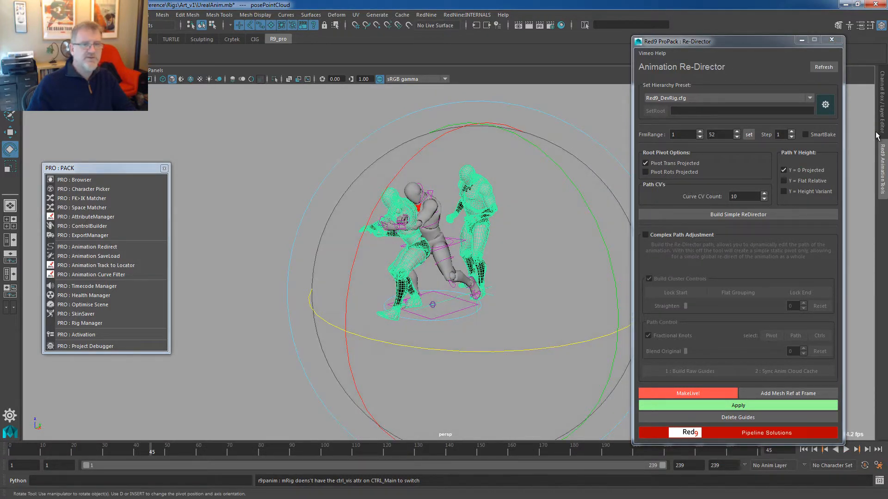
click(881, 137)
drag(733, 39, 138, 58)
drag(399, 351, 490, 350)
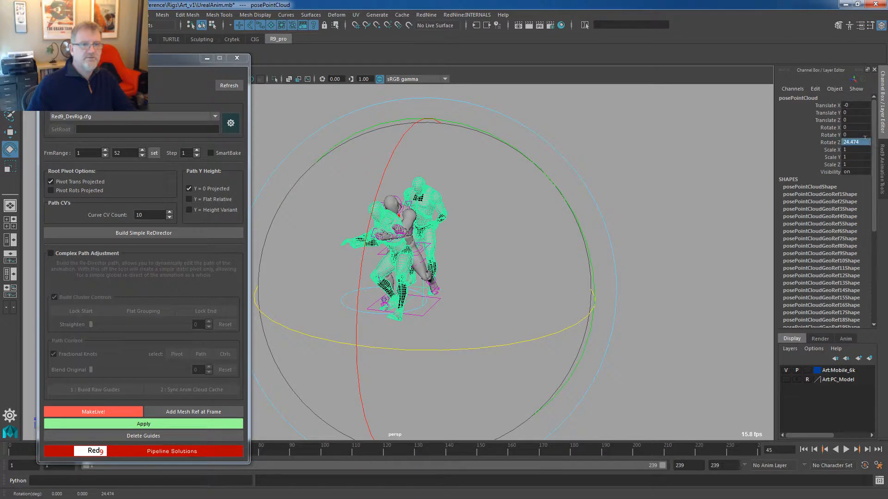
Set posePointCloud's Z rotation to 45 degrees and play the redirected animation, then return to frame 1.
text(45)
key(Return)
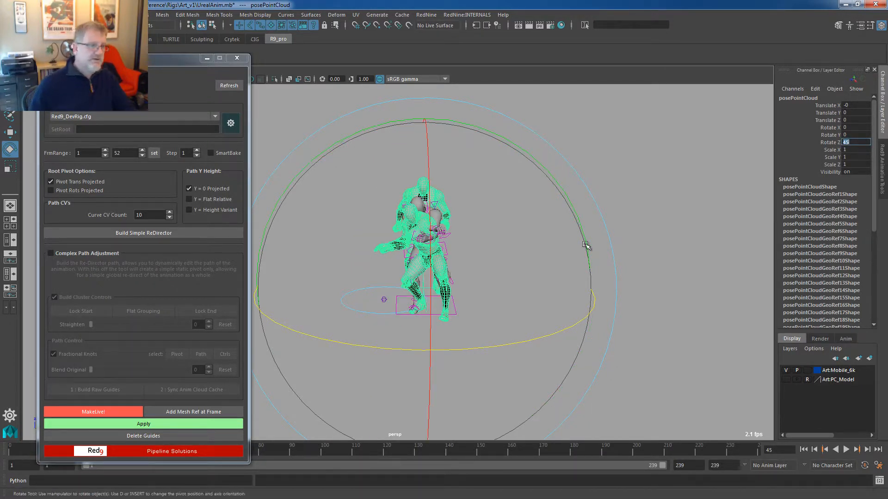
drag(185, 58, 166, 31)
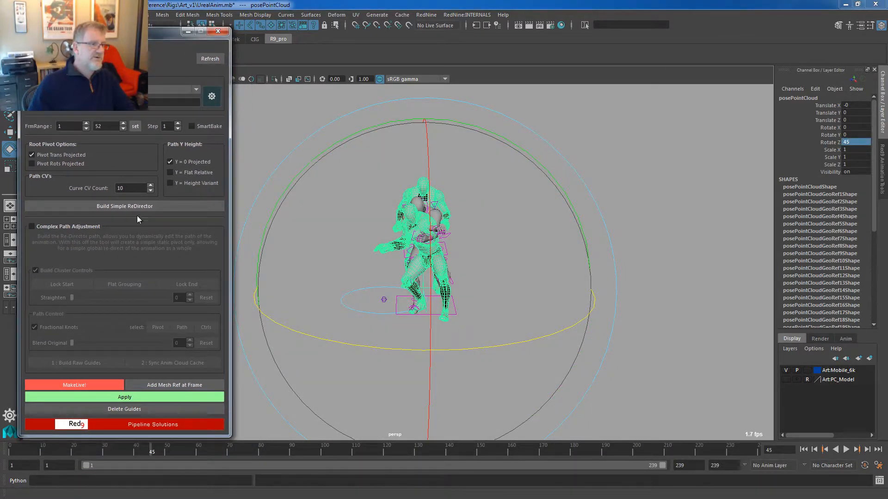
click(37, 454)
key(alt+v)
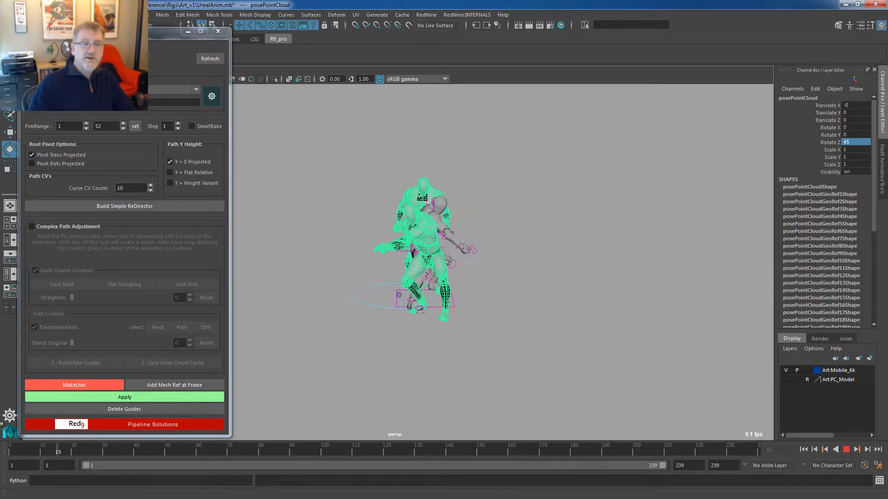
drag(46, 451, 1, 420)
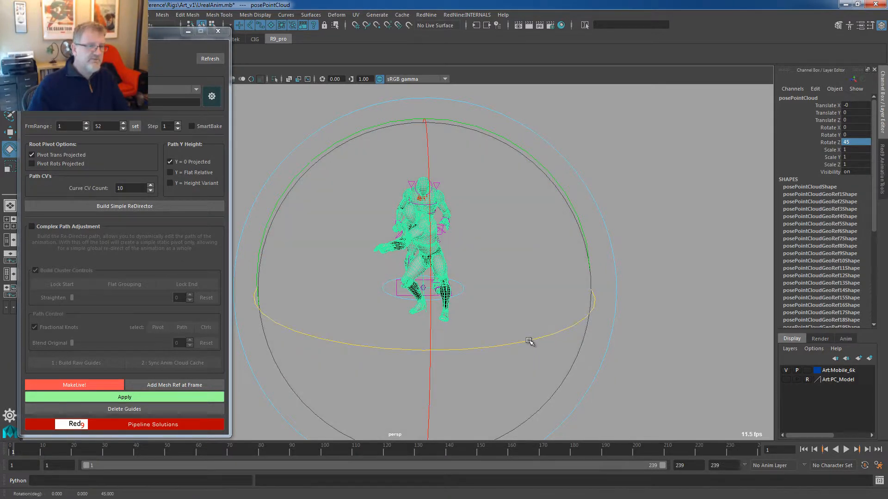
Rotate posePointCloud back to about 0.4 degrees on Z and delete the redirect guides.
drag(530, 342, 344, 330)
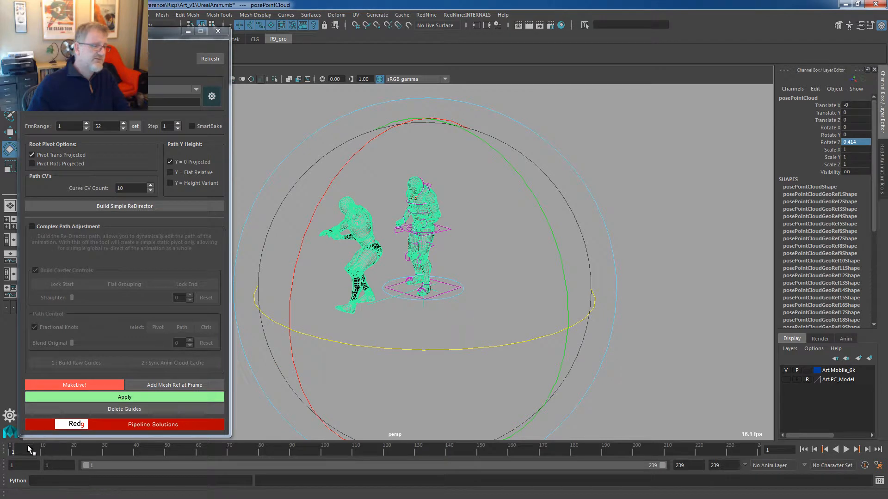
mouse_move(28, 447)
mouse_down()
mouse_move(127, 449)
mouse_move(13, 448)
mouse_up()
click(171, 410)
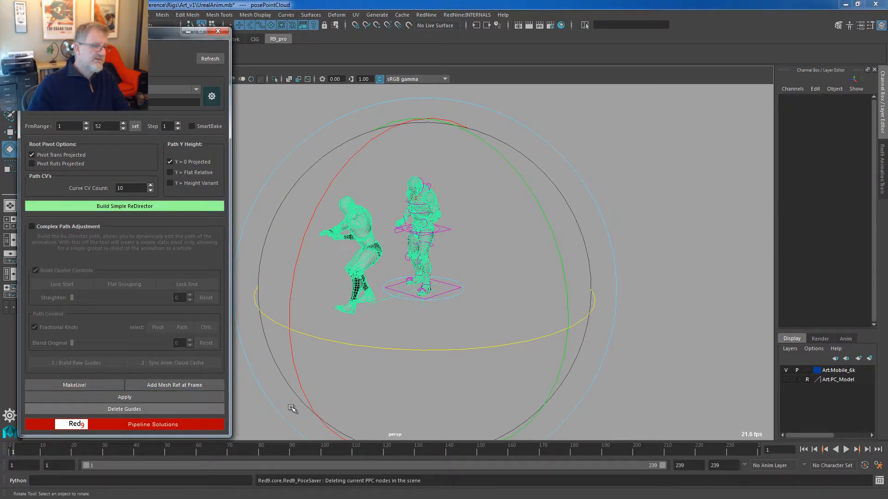
Enable Complex Path Adjustment, select the Art:offset_anim control, and set the redirect frame range to 2–191.
click(32, 227)
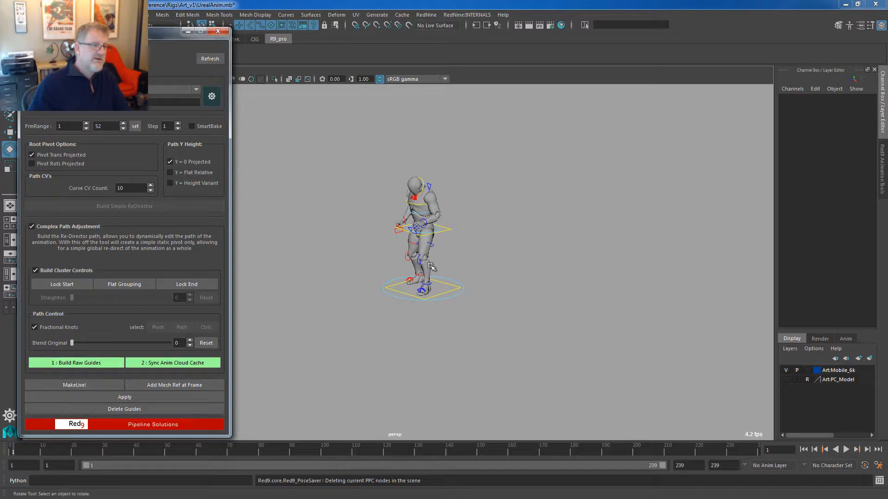
click(447, 291)
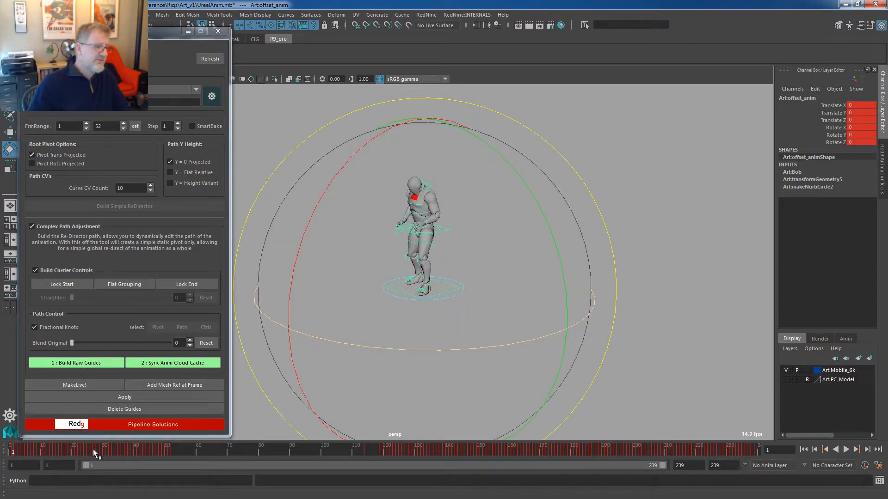
drag(93, 447, 601, 448)
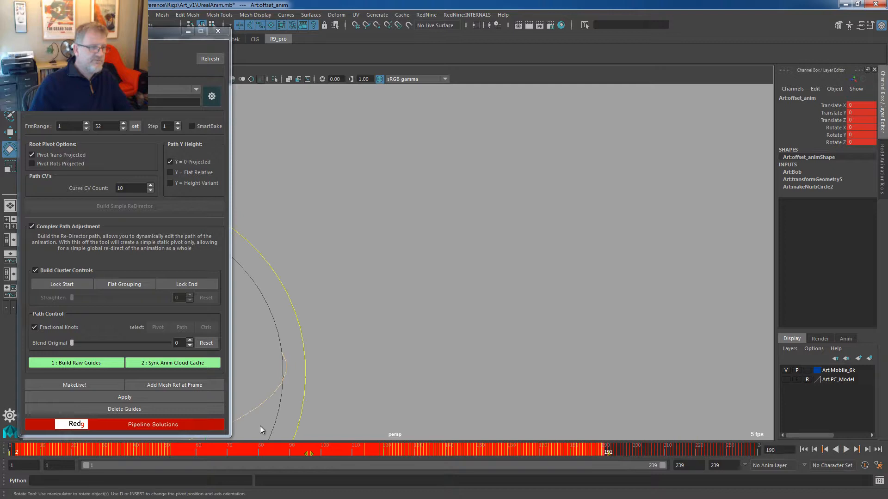
click(135, 126)
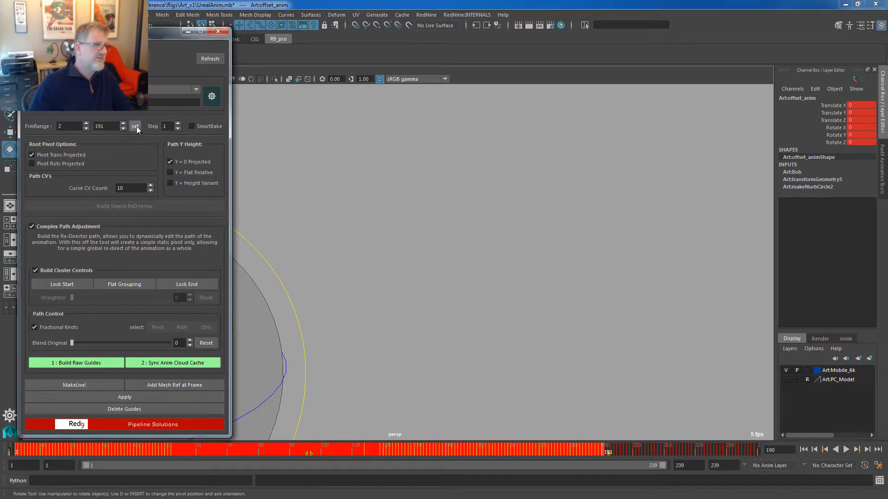
Build the raw path guides, sync the anim cloud cache, make the redirect live, and scrub to frame 103.
click(82, 363)
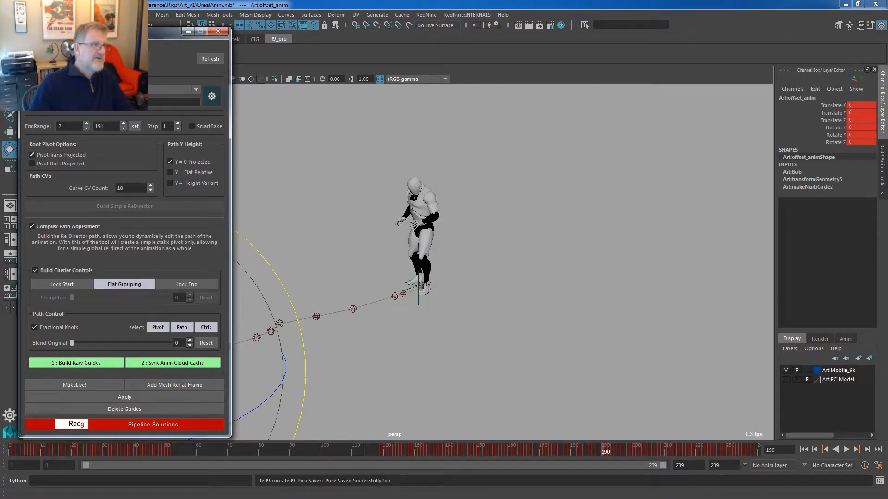
click(165, 362)
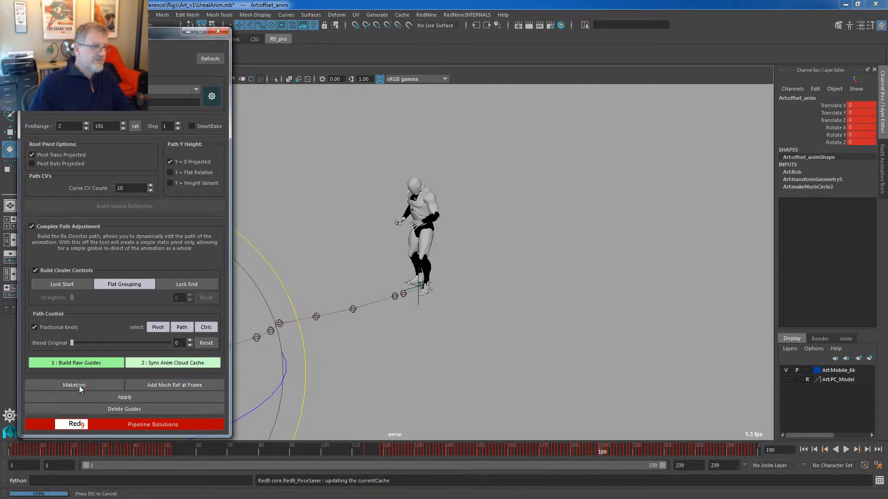
click(79, 386)
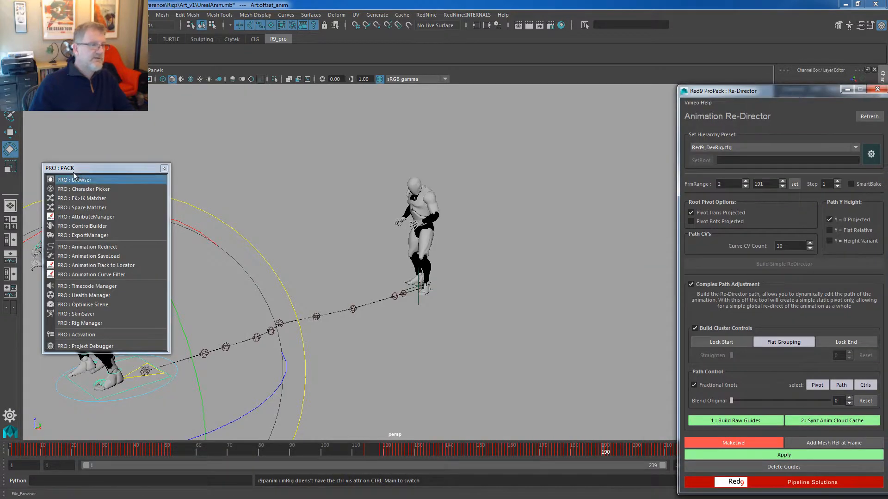
drag(84, 166, 887, 335)
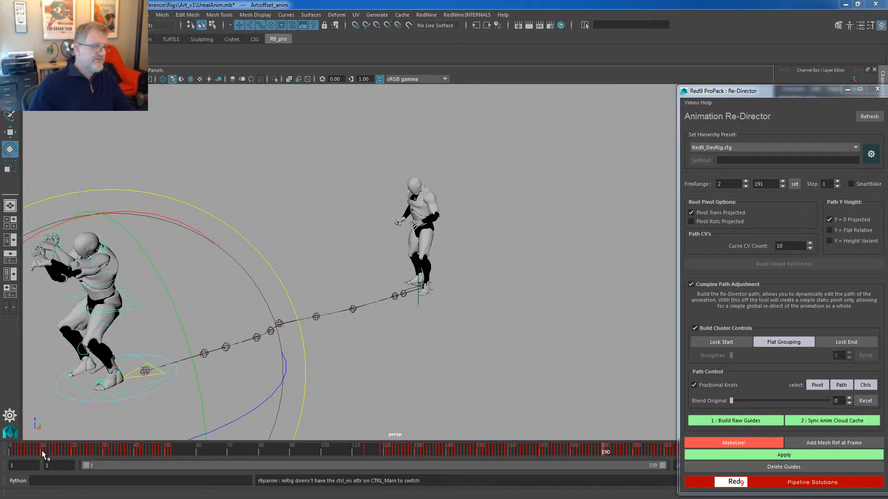
drag(43, 454, 334, 451)
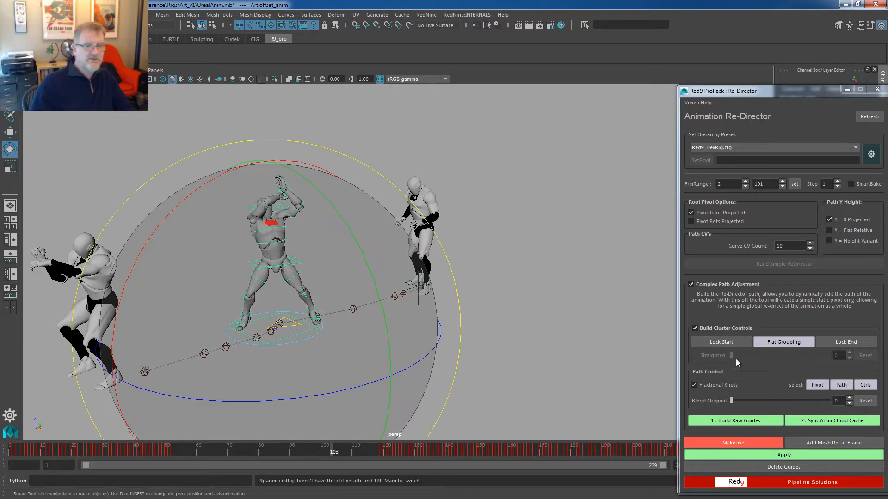
Switch the path clusters to Lock Start grouping and rotate handleCV_5 about its vertical axis to bend the path.
click(734, 342)
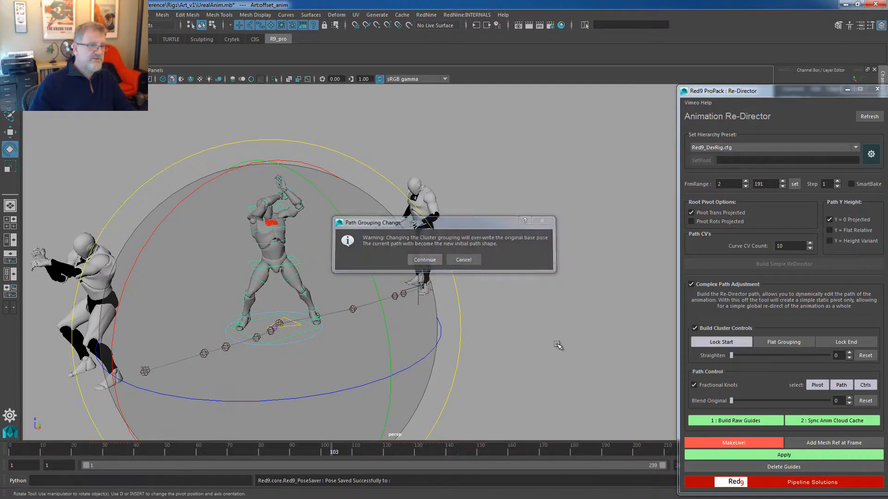
key(Return)
click(354, 310)
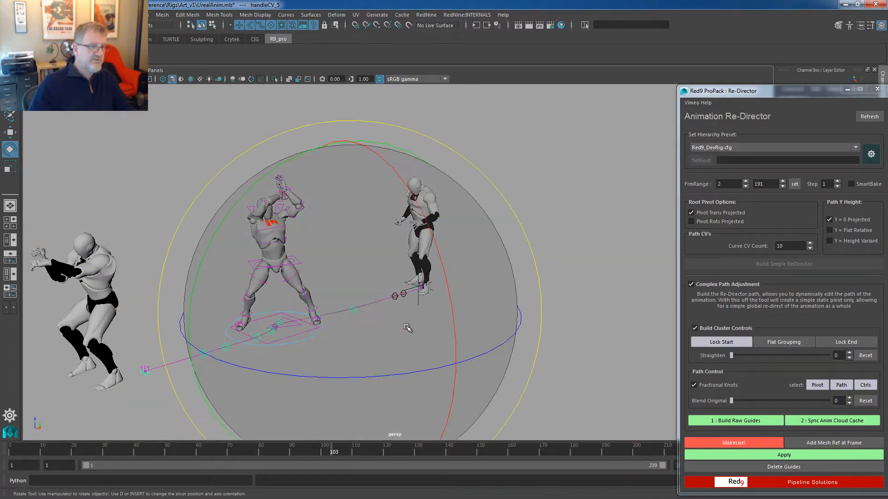
drag(352, 377, 421, 368)
Rotate path handle handleCV_9 to bend the end of the path further, and scrub back to frame 1.
click(633, 196)
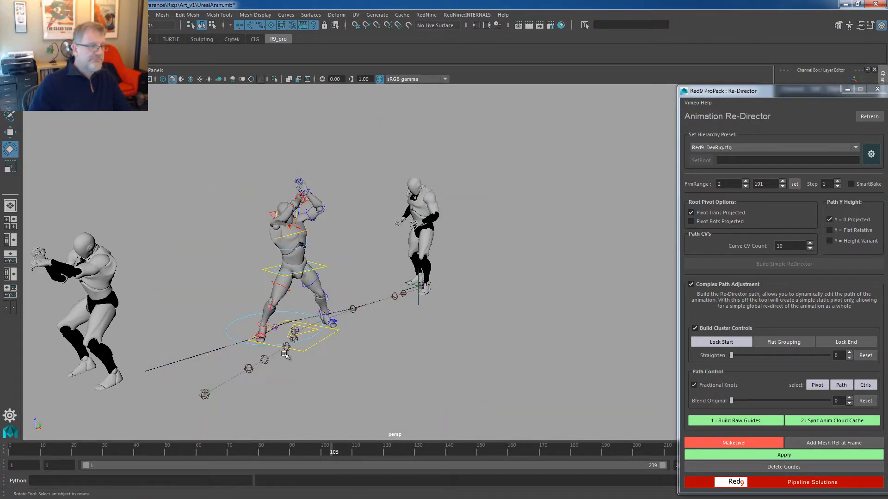
click(286, 348)
drag(308, 421, 361, 410)
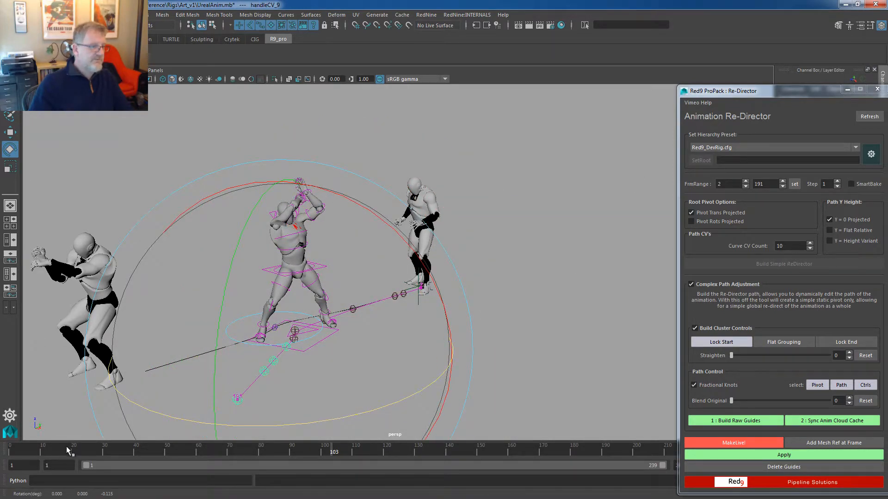
drag(67, 451, 2, 454)
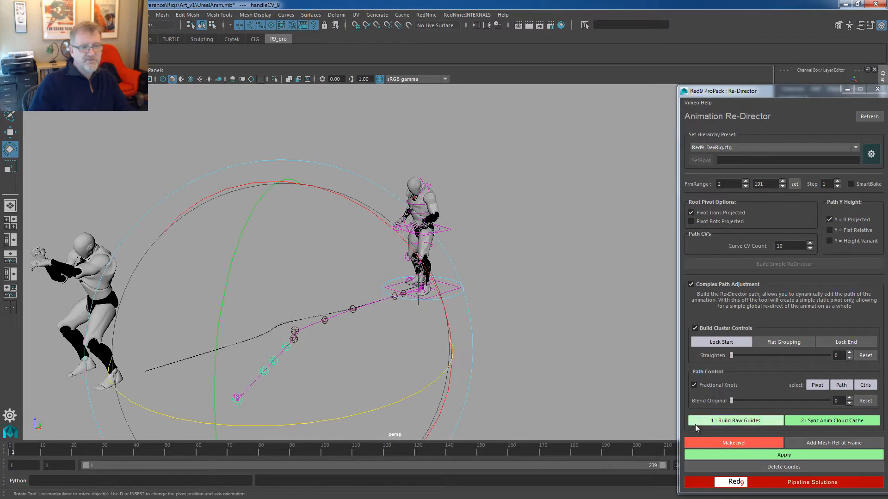
Delete the complex path guides and close the Re-Director.
click(761, 467)
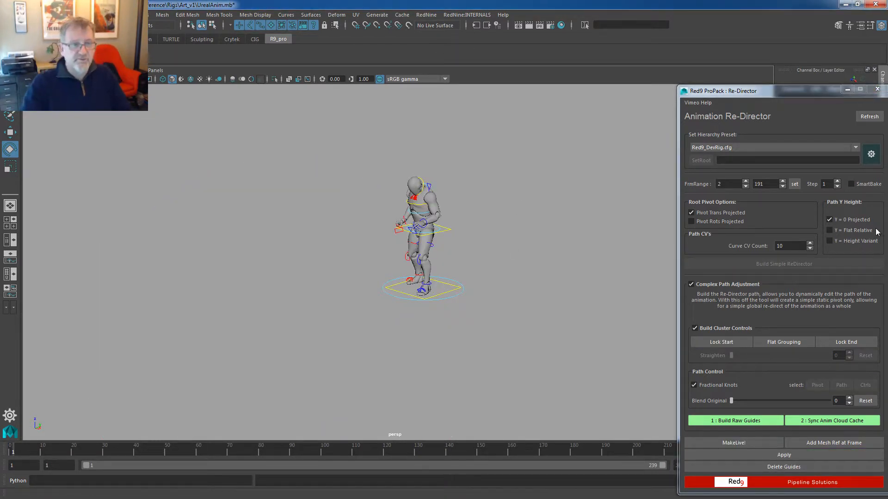
click(877, 88)
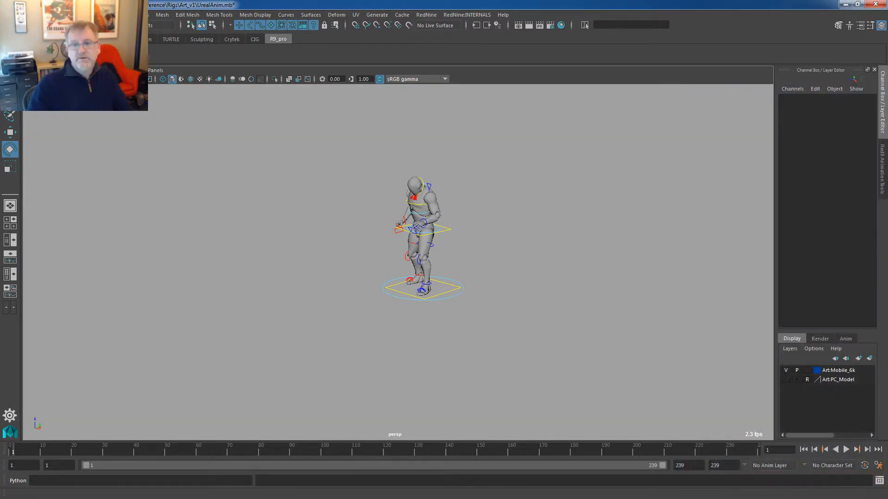
Open the Red9 Export Manager and dismiss the PRO : PACK tool list.
drag(887, 92, 712, 83)
click(659, 149)
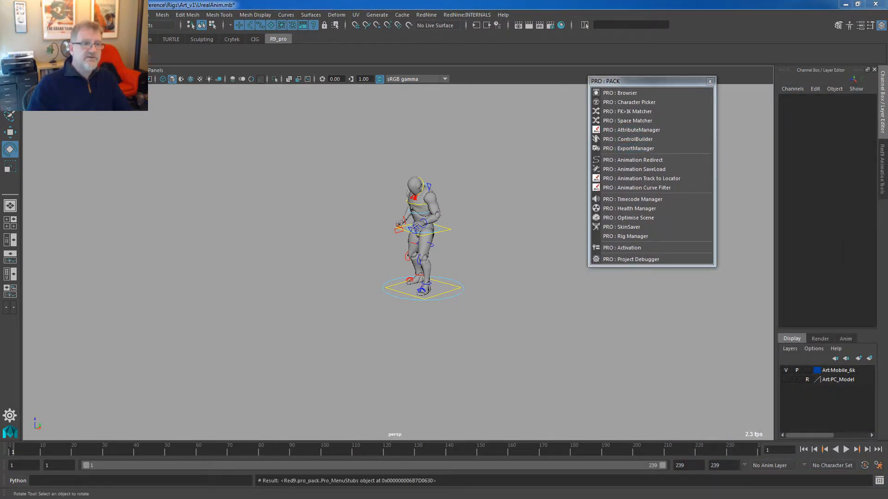
click(709, 81)
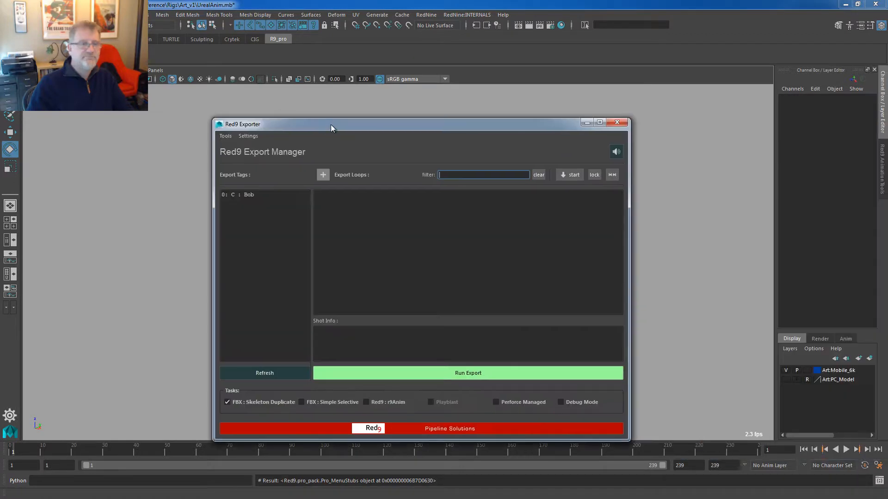
drag(331, 124, 250, 99)
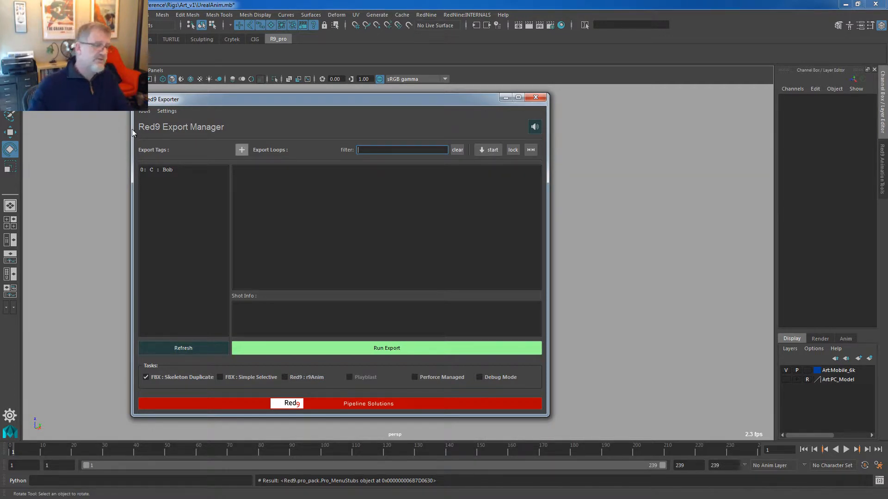
Add an export loop named walk covering frames 1–239 to the character's export tag and save it.
click(157, 170)
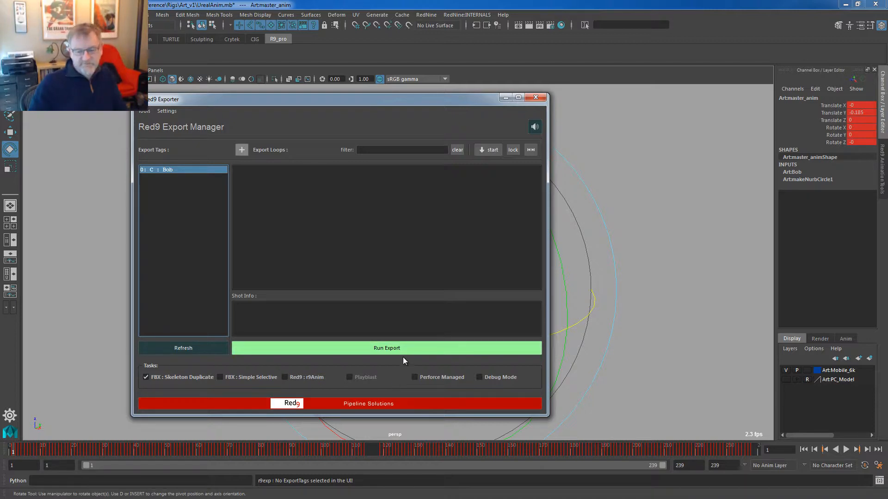
click(241, 151)
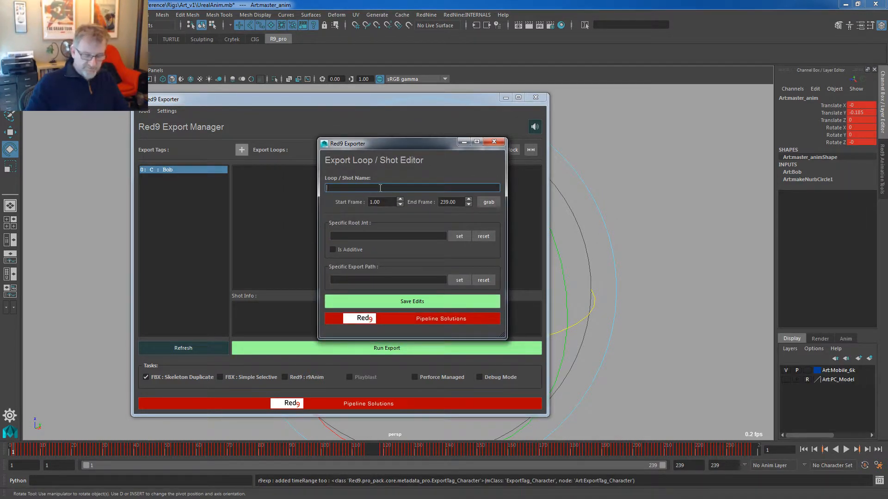
text(walk)
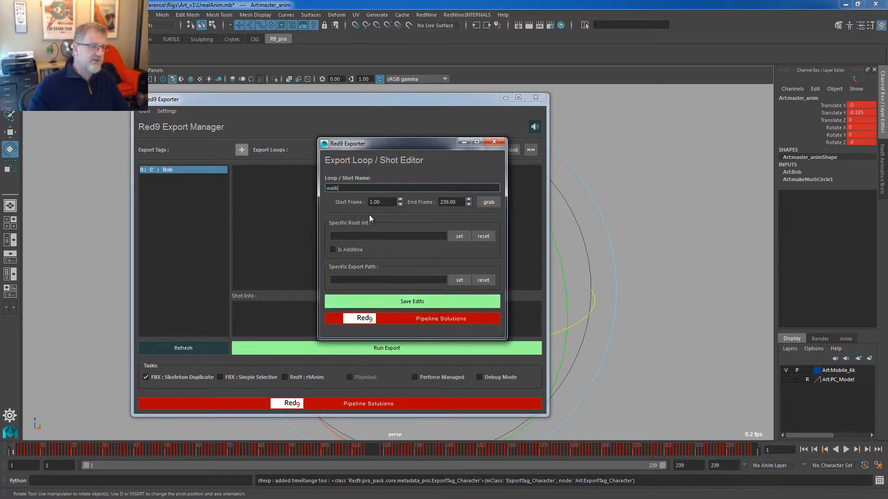
click(393, 302)
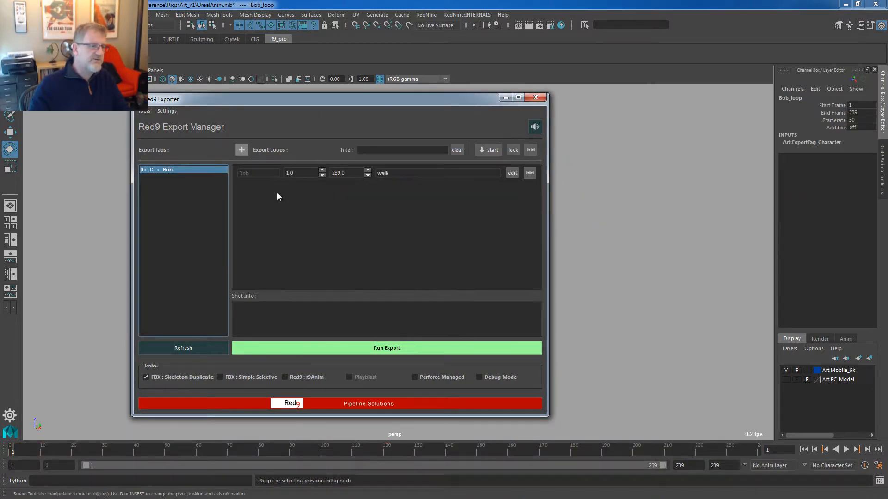
Select the walk export loop, move the Export Manager clear of the character, and return to frame 1 with nothing selected.
click(265, 172)
drag(334, 99, 659, 109)
drag(22, 451, 85, 406)
key(Escape)
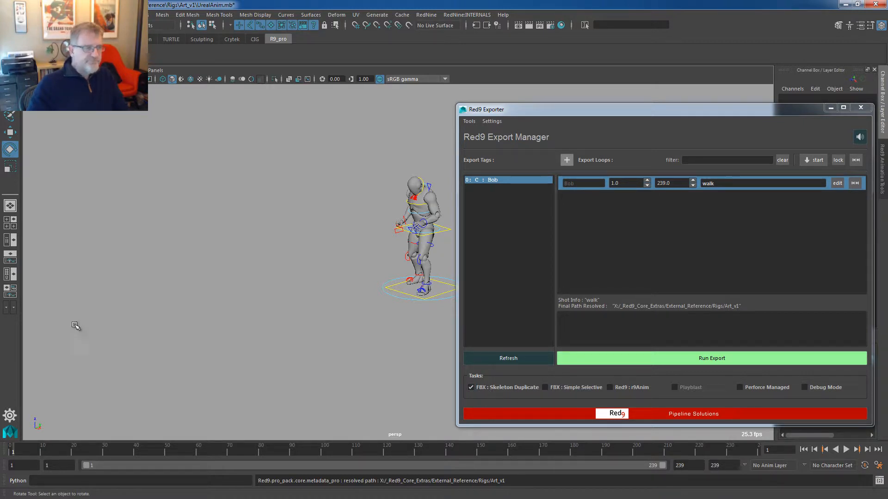
Show the Outliner and collapse the Art:GEO and ArtRig groups.
click(7, 240)
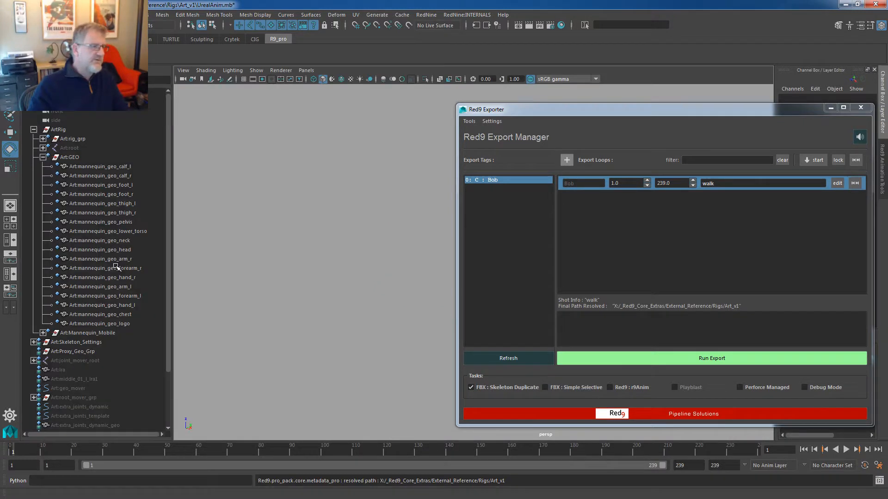
click(43, 157)
click(33, 129)
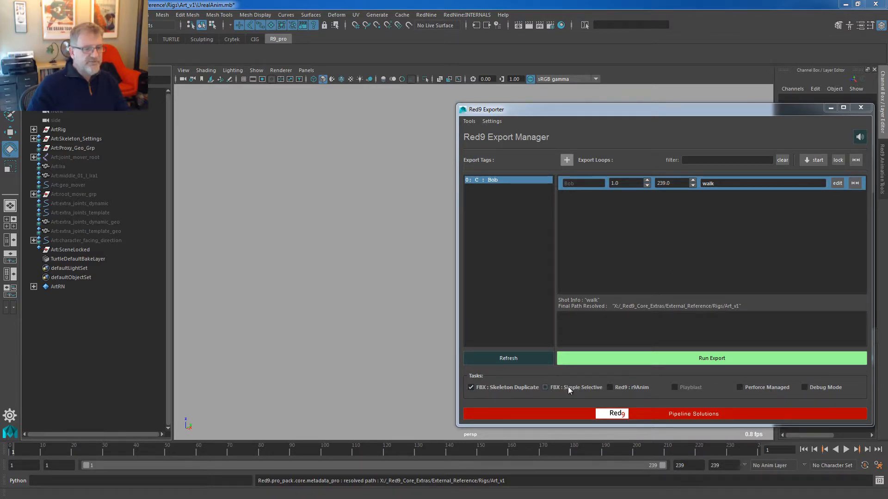
Enable the FBX : Simple Selective export task and inspect Art:root and the mannequin_geo_calf_l mesh in the ArtRig hierarchy.
click(545, 388)
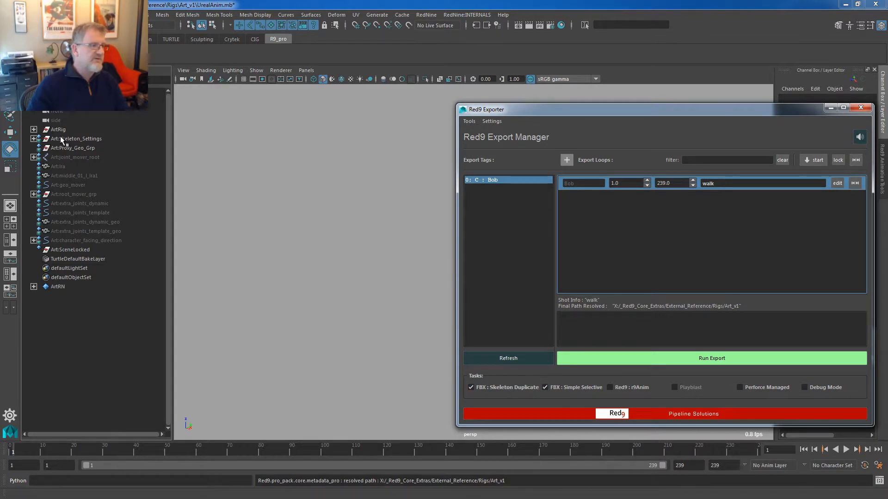
click(34, 130)
click(69, 148)
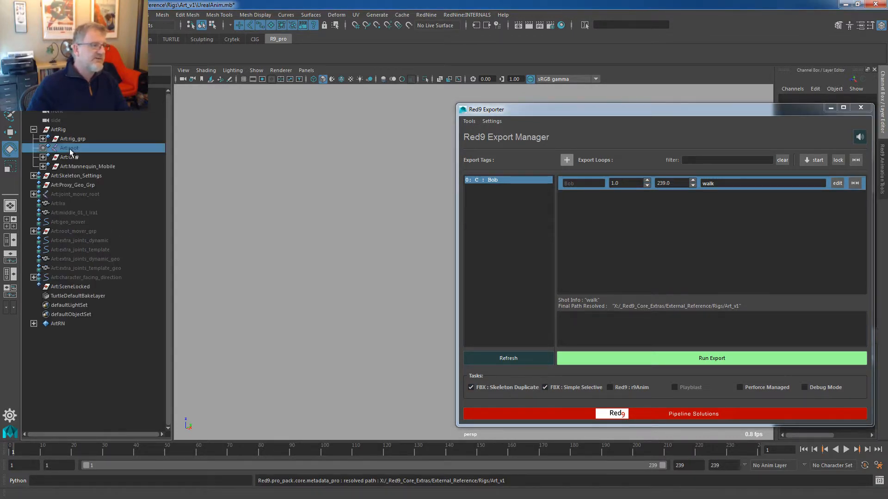
click(43, 157)
click(102, 167)
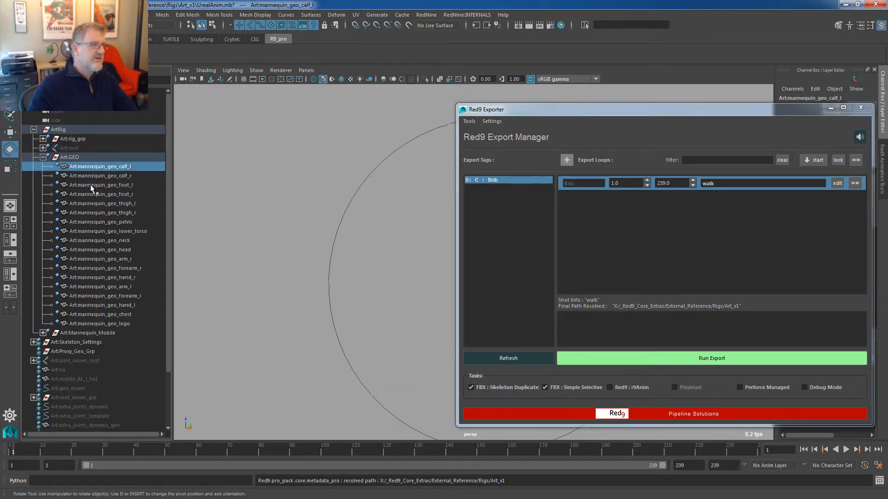
Disable the FBX : Simple Selective export task, clear the Art:root selection, collapse the ArtRig group and move the Export Manager aside.
click(69, 147)
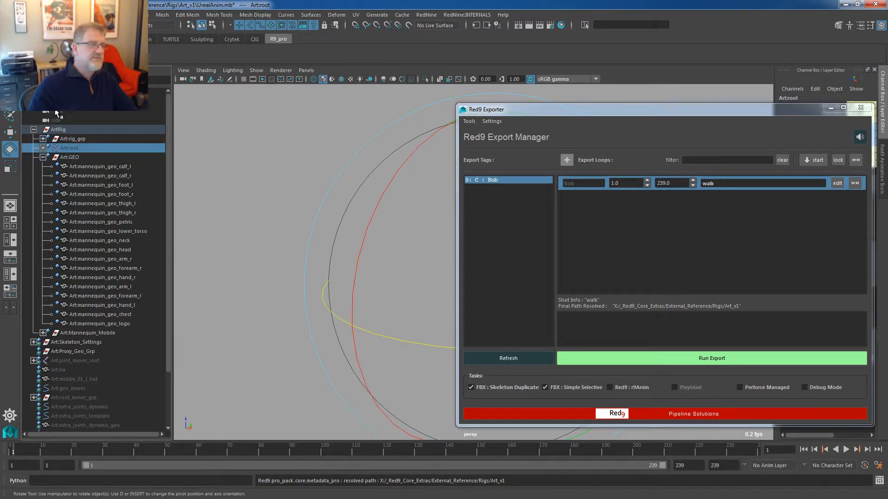
click(556, 389)
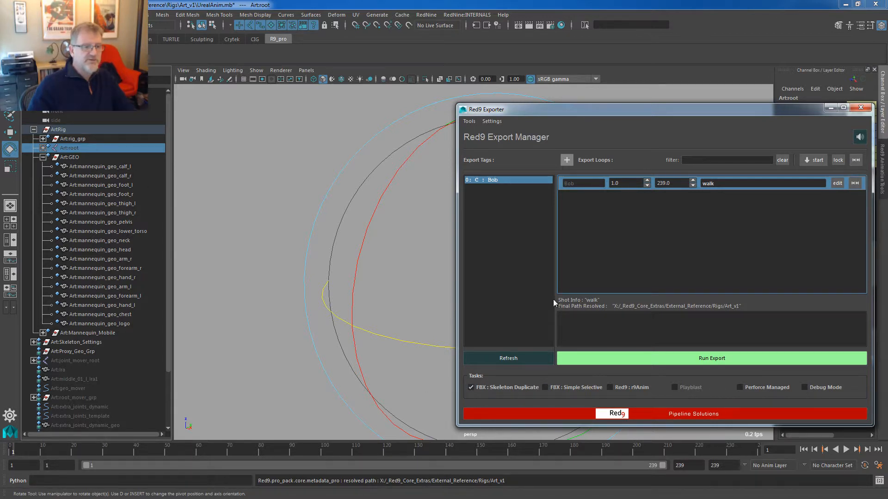
click(224, 138)
click(34, 130)
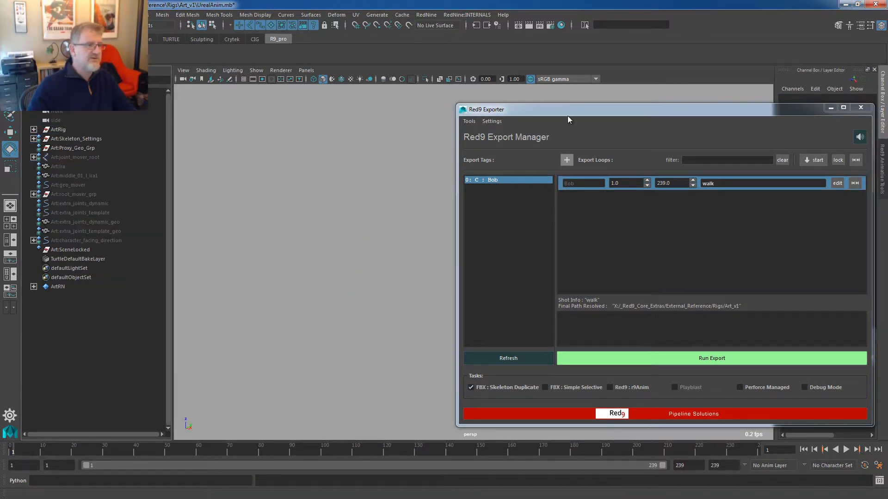
drag(585, 111, 179, 82)
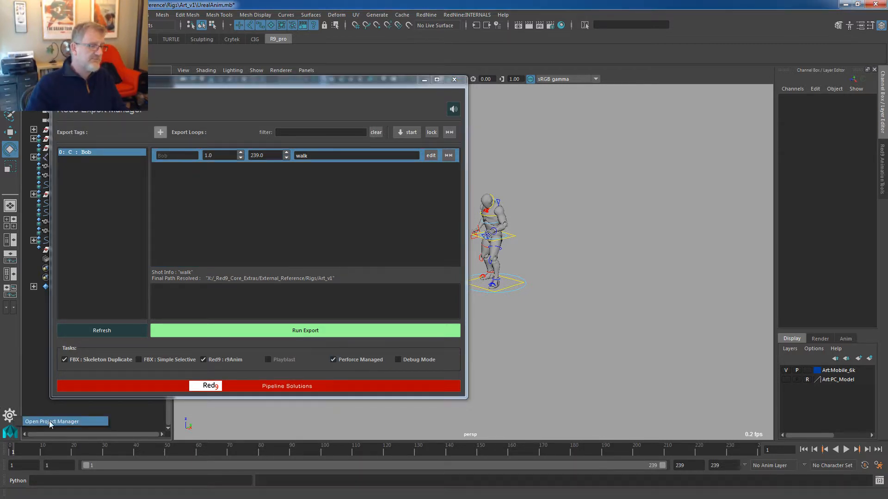
Check the p4_project key in the Red9 Project Manager's project data and close the manager.
drag(878, 100, 443, 81)
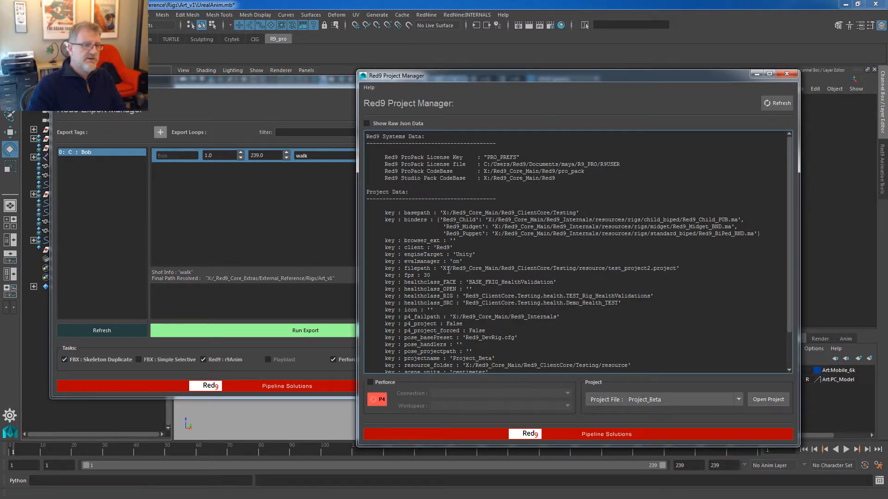
double_click(452, 324)
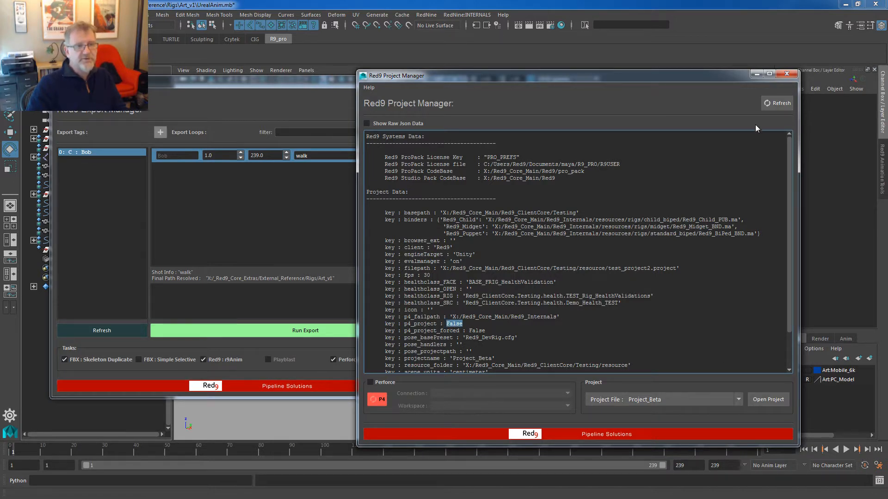
click(786, 74)
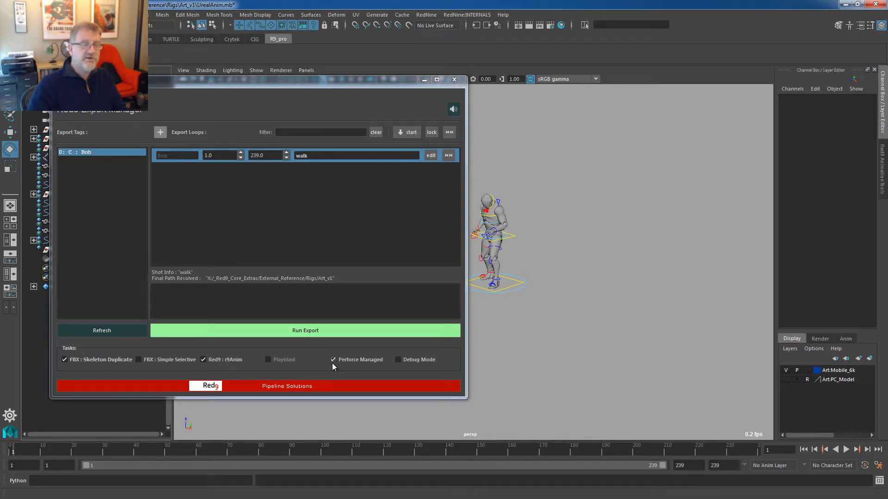
Disable the Red9 : r9Anim export task and open the exporter's FBX settings, leaving FBX Skeleton : Activate Settings off.
click(212, 359)
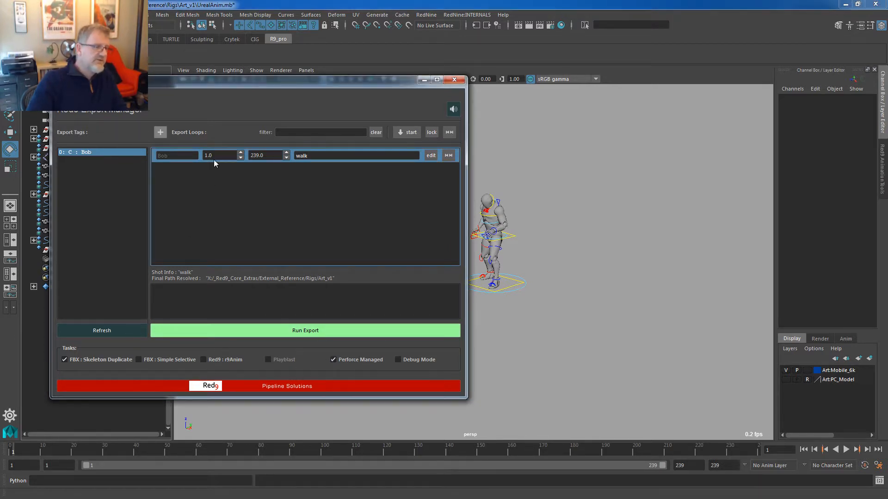
click(232, 329)
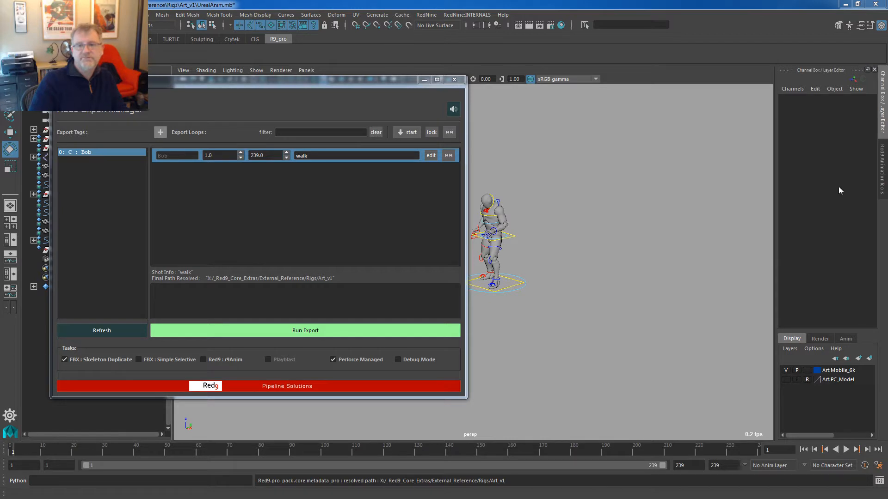
drag(444, 100, 413, 105)
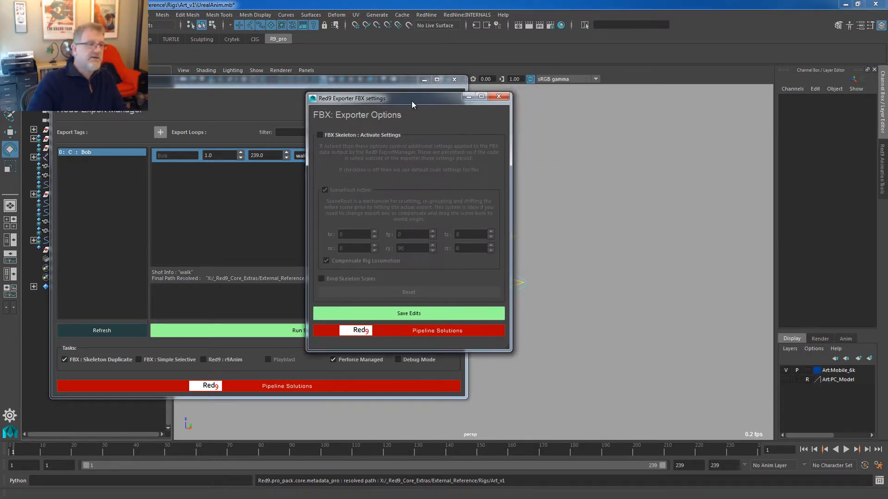
click(364, 135)
click(366, 134)
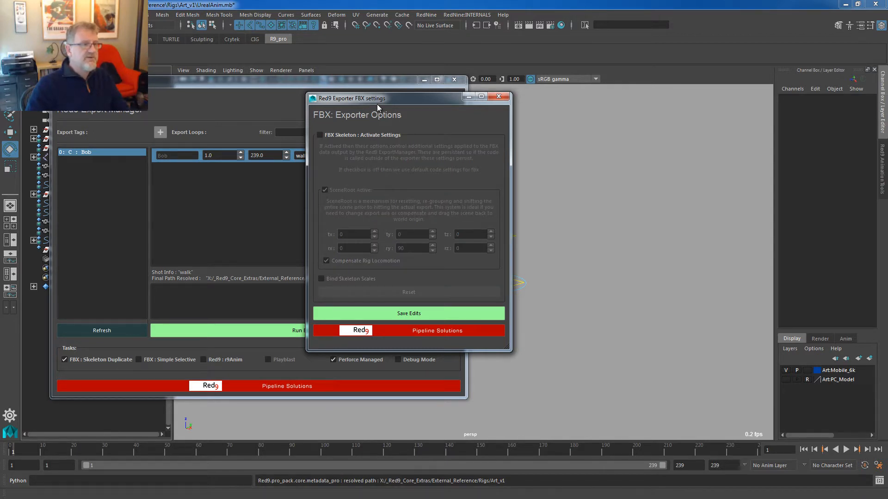
Move the exporter windows clear of the mannequin, play its animation briefly, and bring the Export Manager back.
drag(377, 101, 623, 78)
drag(323, 80, 316, 439)
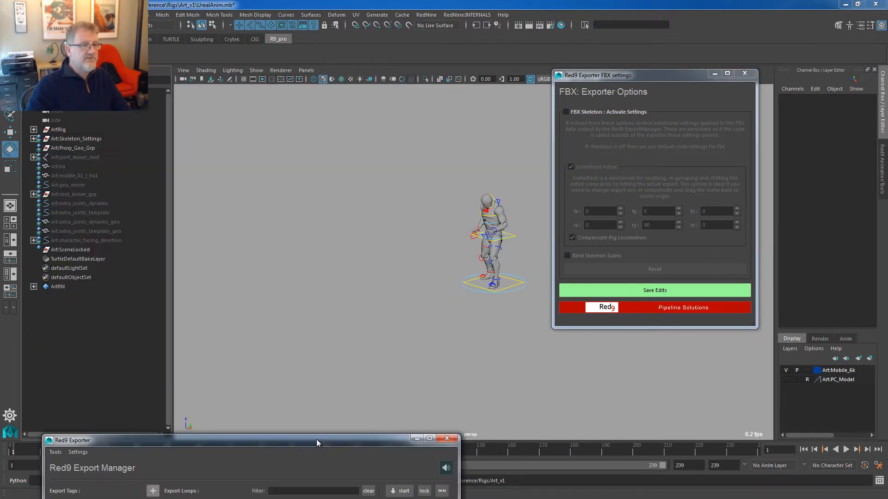
key(alt+v)
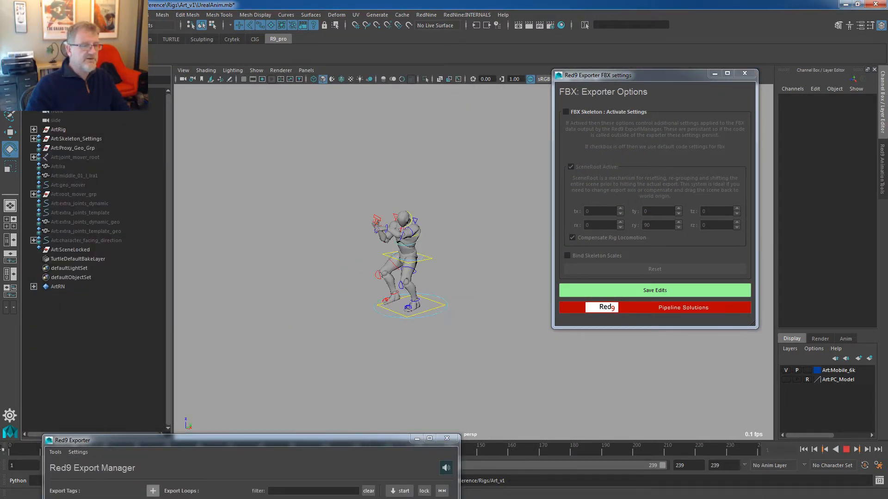
key(alt+v)
drag(203, 445, 200, 89)
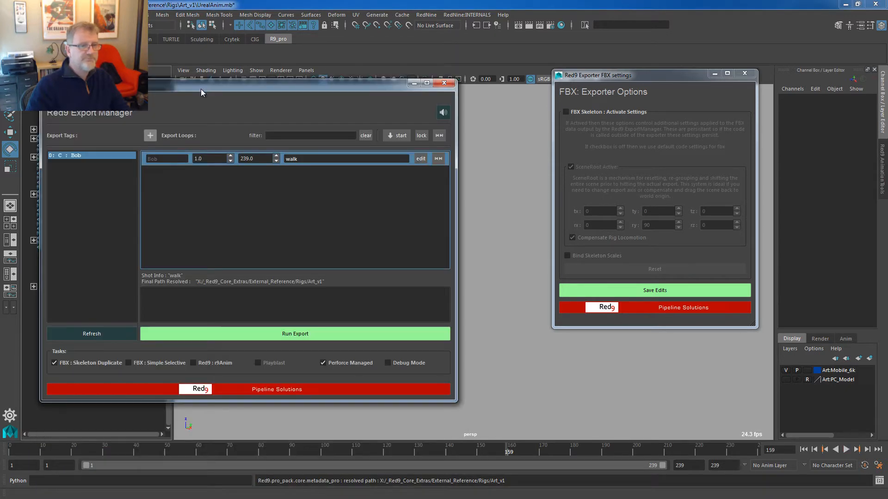
Review the FBX skeleton SceneRoot options, close the settings with Activate Settings off, and run the export for the walk loop.
click(595, 111)
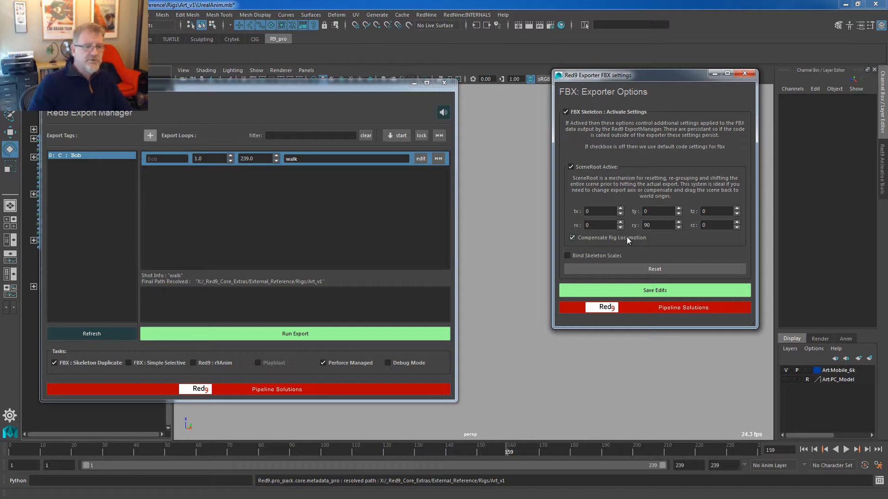
drag(360, 88, 398, 88)
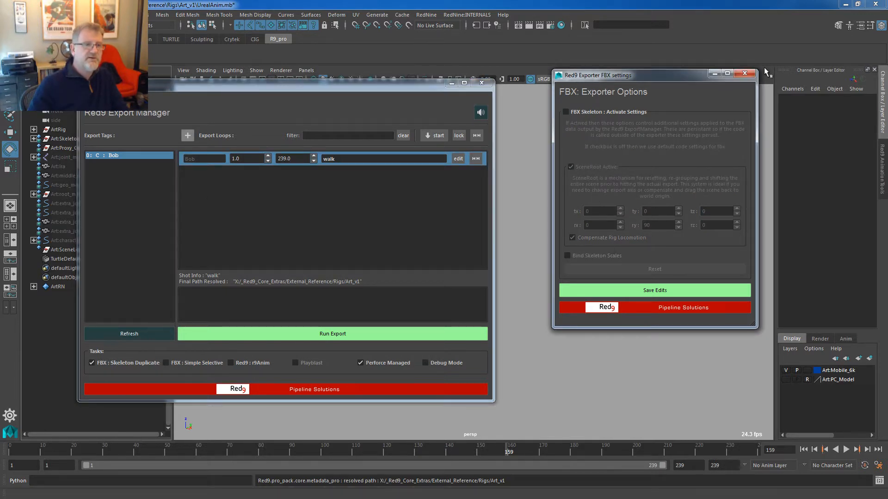
click(655, 290)
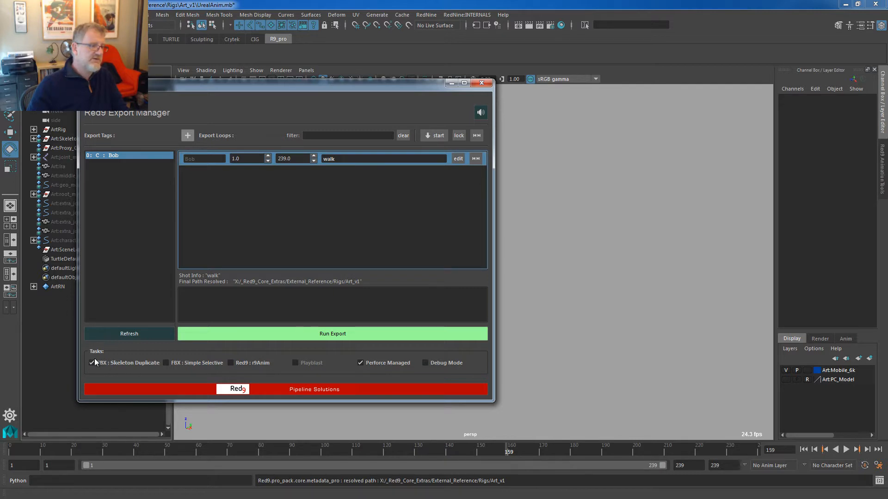
click(267, 334)
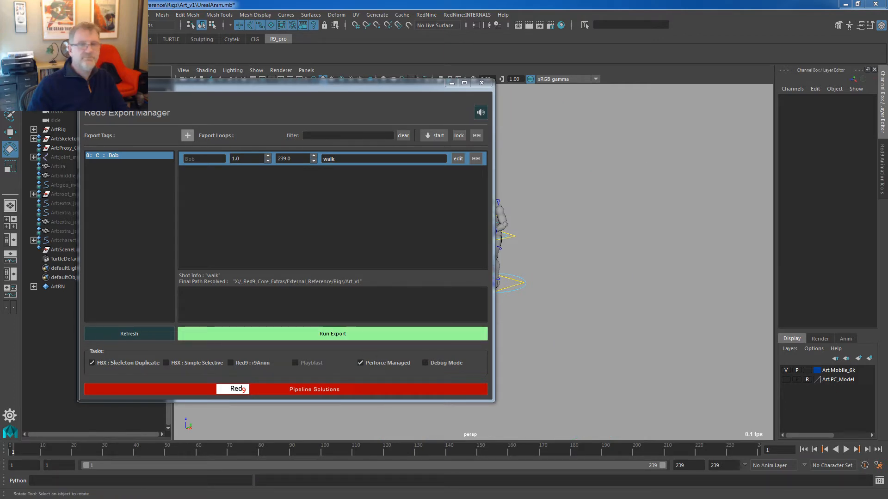
Import walk.fbx from the Art_v1 folder into an empty Maya scene and scrub through the skeleton's animation.
drag(887, 5, 259, 2)
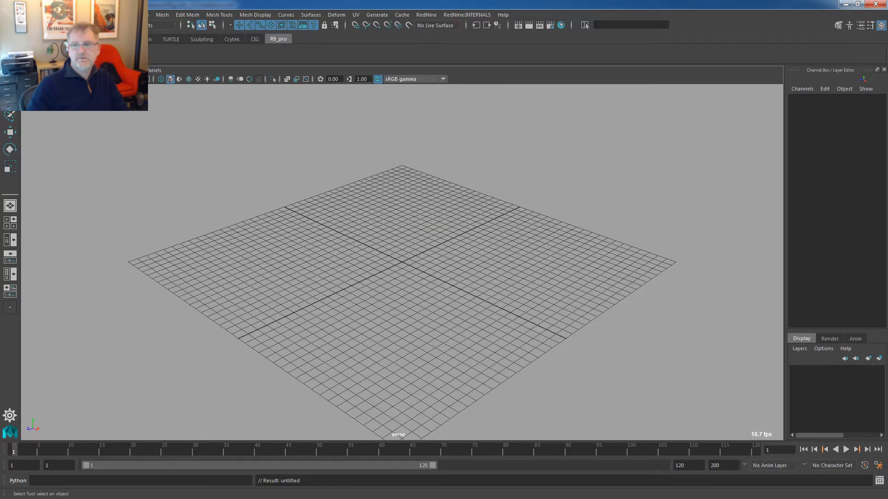
drag(887, 139, 523, 106)
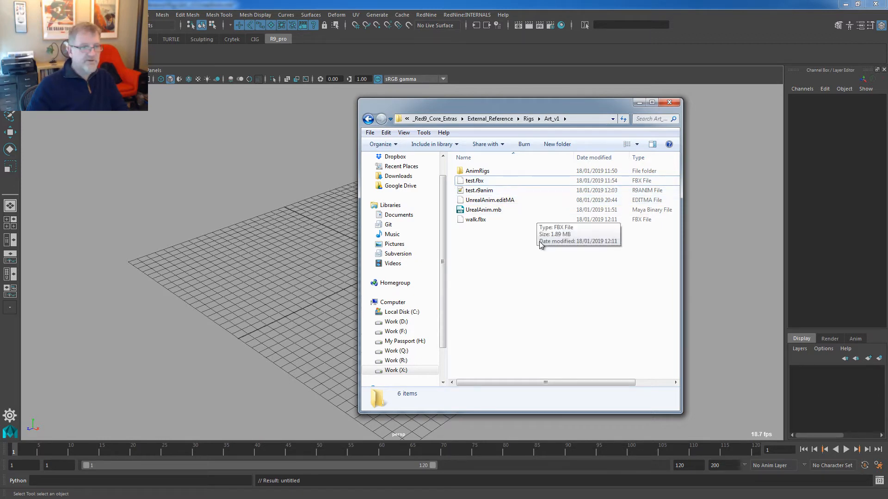
drag(470, 221, 190, 170)
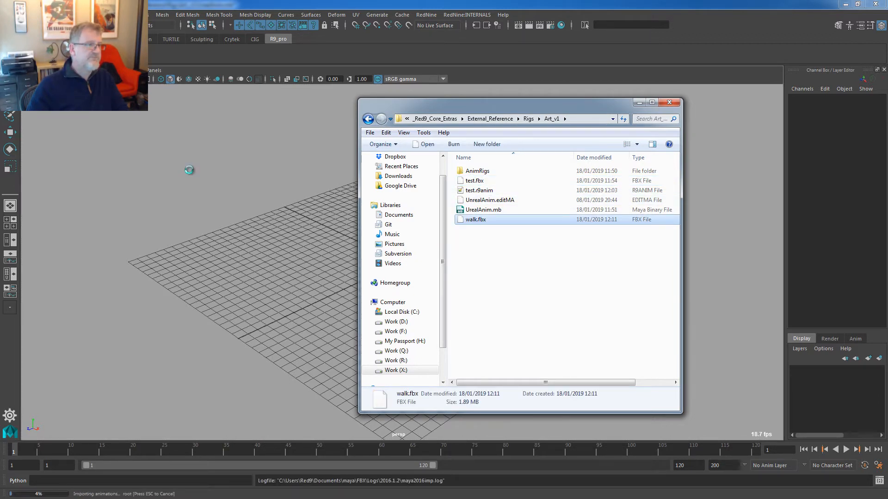
click(639, 102)
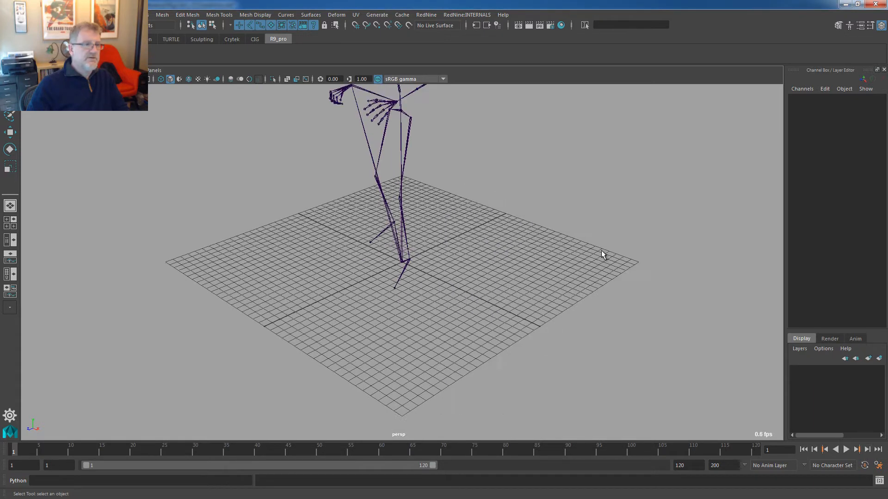
key(a)
mouse_move(16, 450)
mouse_down()
mouse_move(660, 451)
mouse_move(23, 406)
mouse_move(599, 420)
mouse_up()
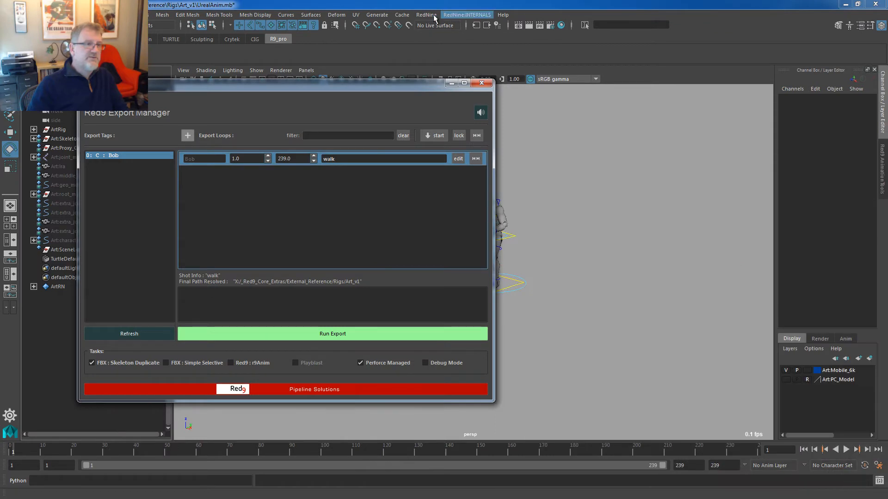
Back in the UrealAnim scene, look up the Epic ART wiring preset in the Red9 Publisher, and close the Publisher and the Export Manager.
click(433, 16)
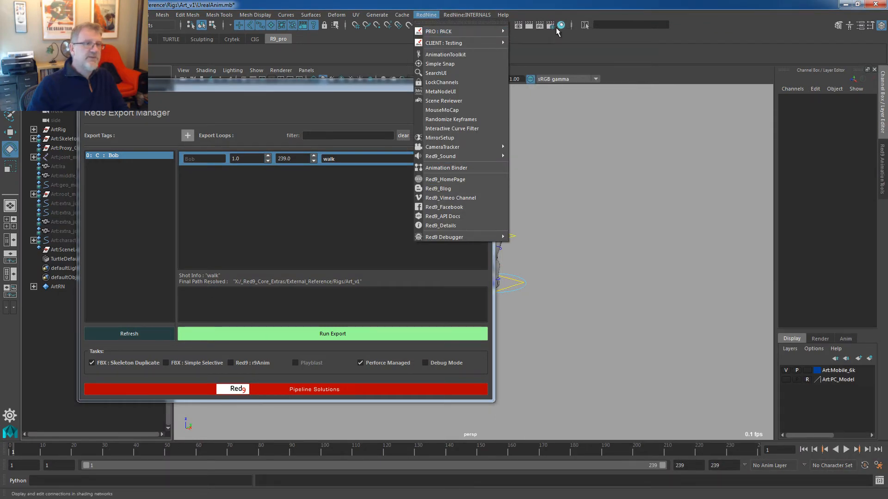
mouse_move(492, 32)
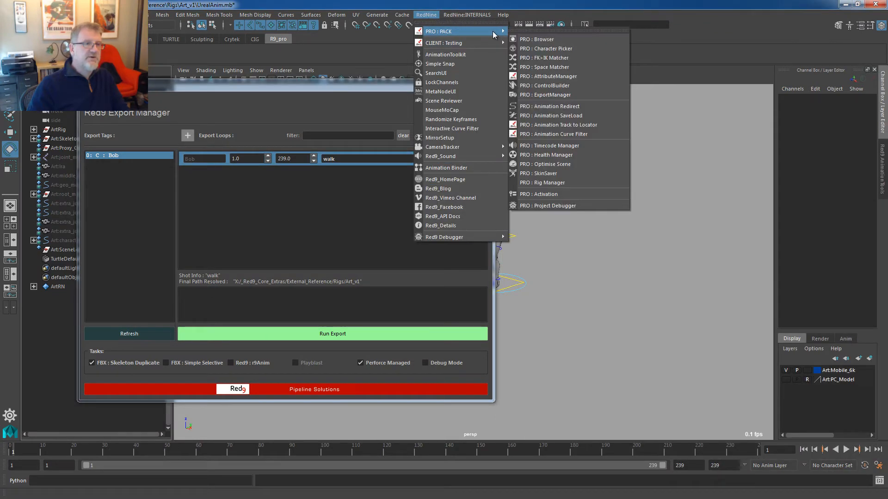
click(570, 194)
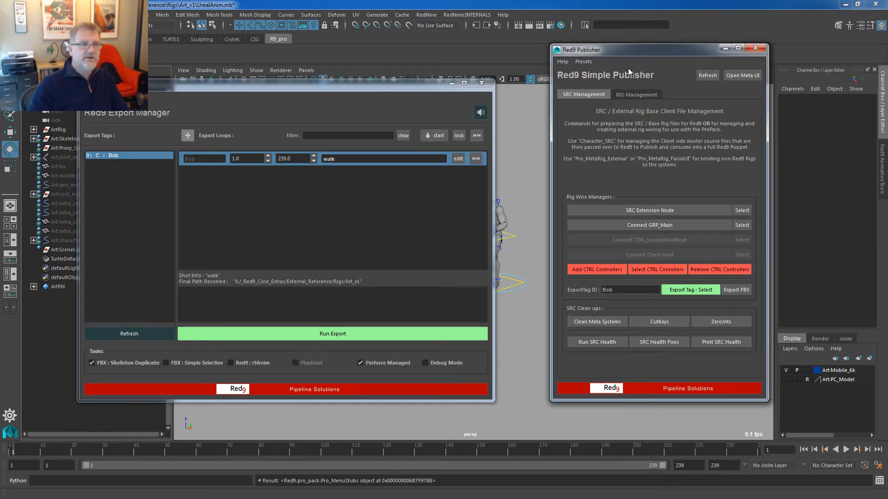
click(584, 62)
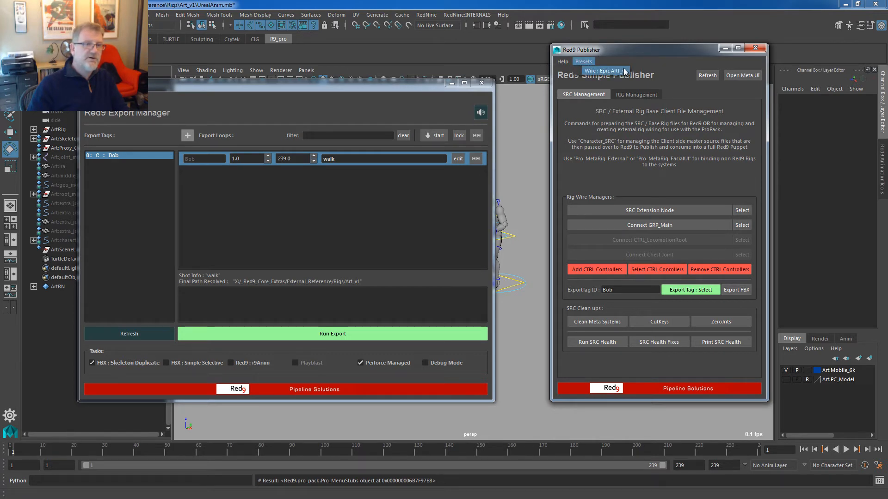
click(755, 49)
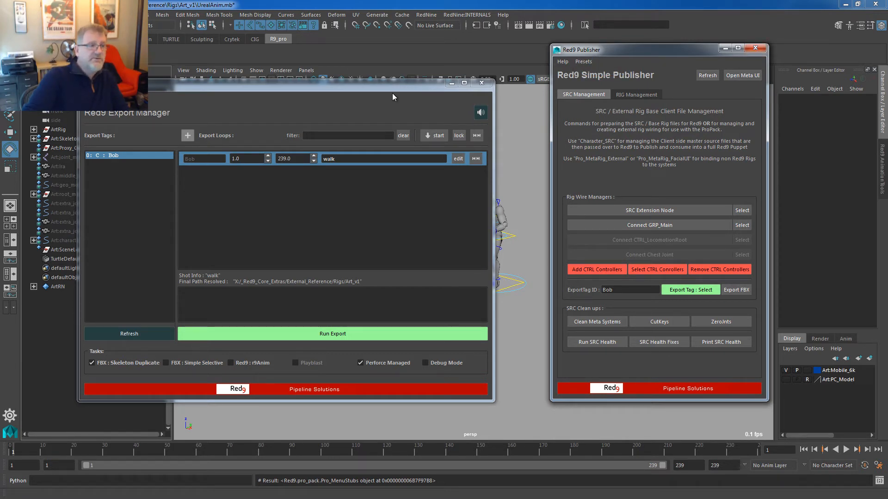
click(756, 49)
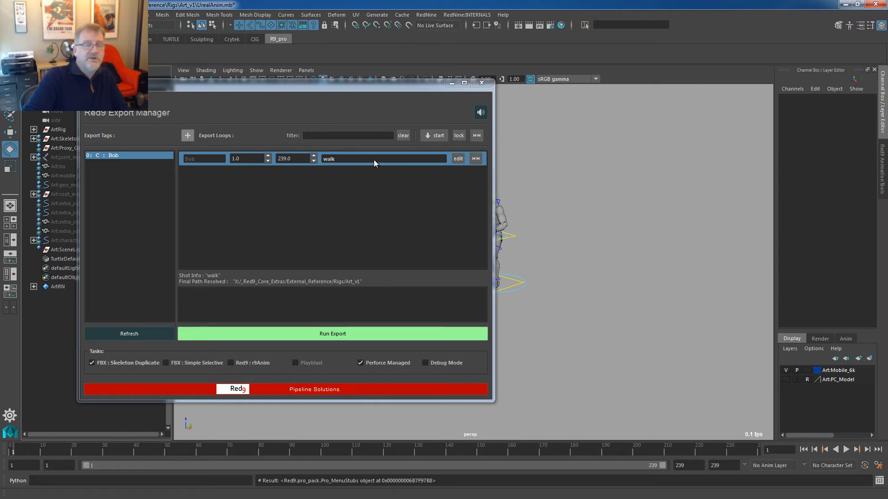
click(290, 196)
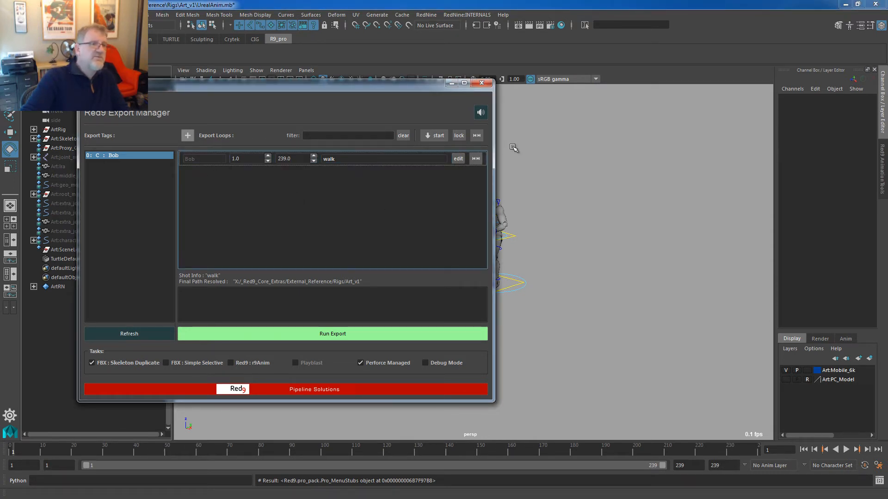
click(481, 83)
Open the Red9 Pro Asset Browser to examine its file filters and Perforce options, and close it.
click(426, 15)
mouse_move(435, 29)
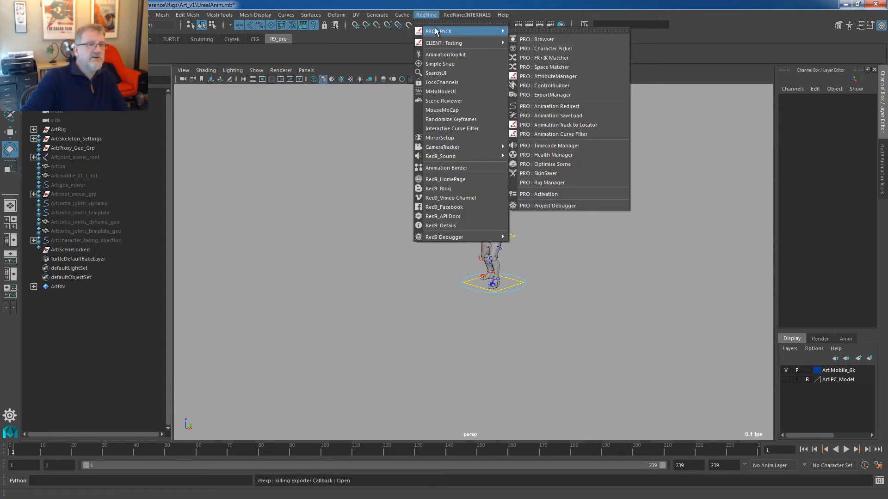
click(606, 34)
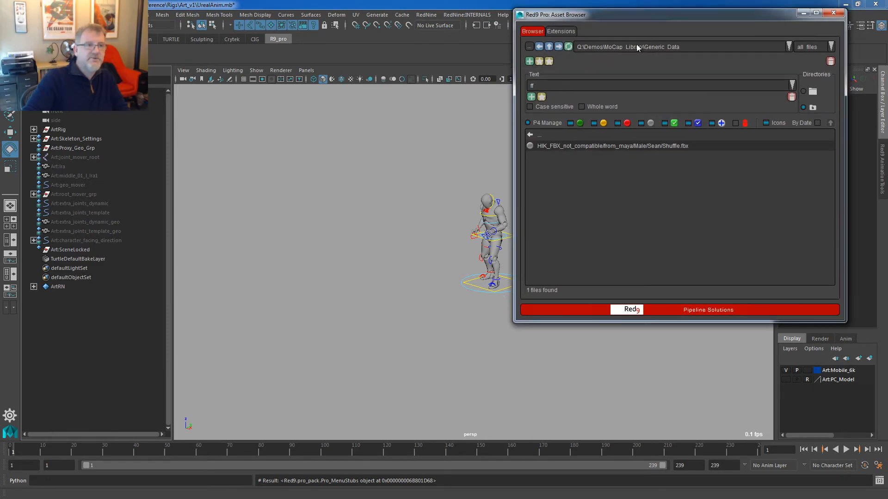
drag(670, 12, 512, 99)
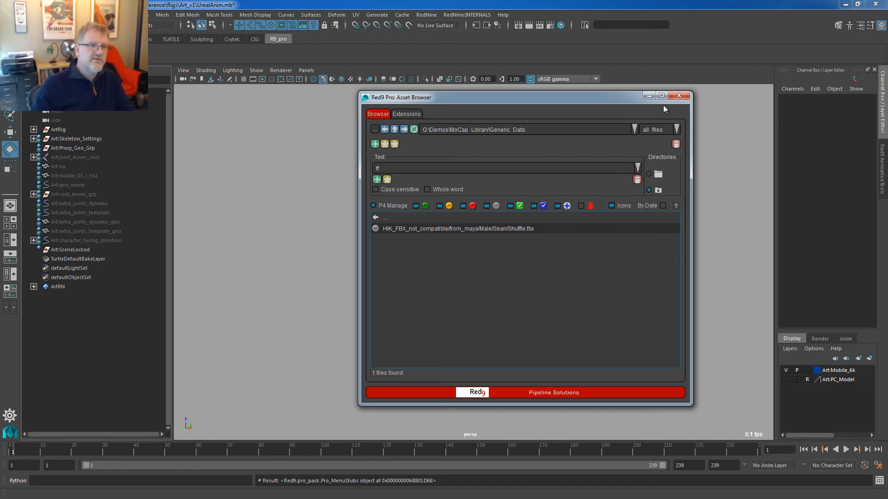
click(679, 95)
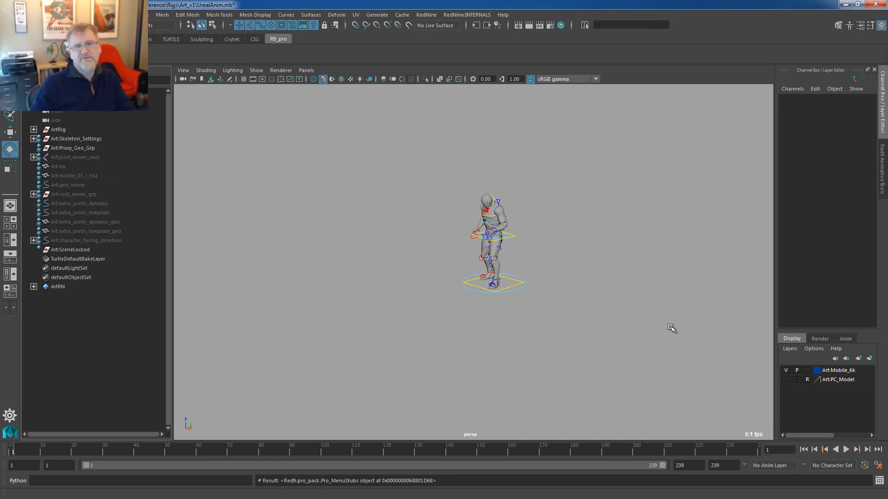
Show the Red9 Animation Tools for the mannequin scene.
click(882, 188)
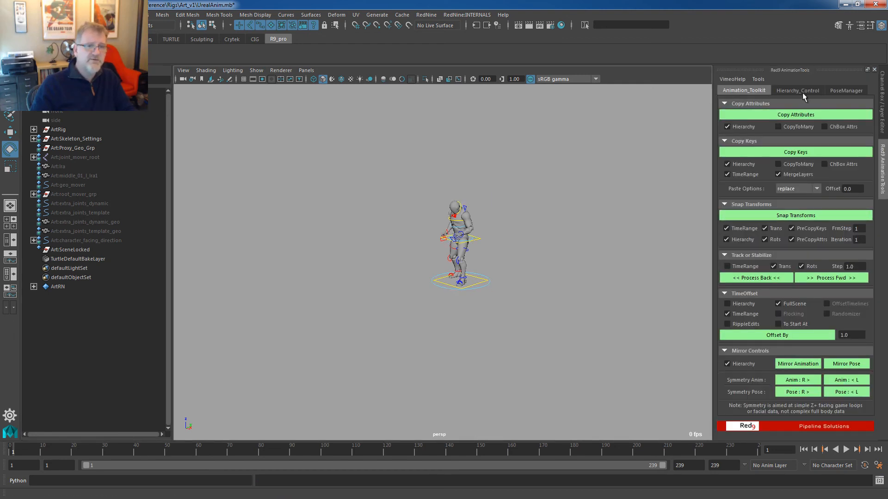